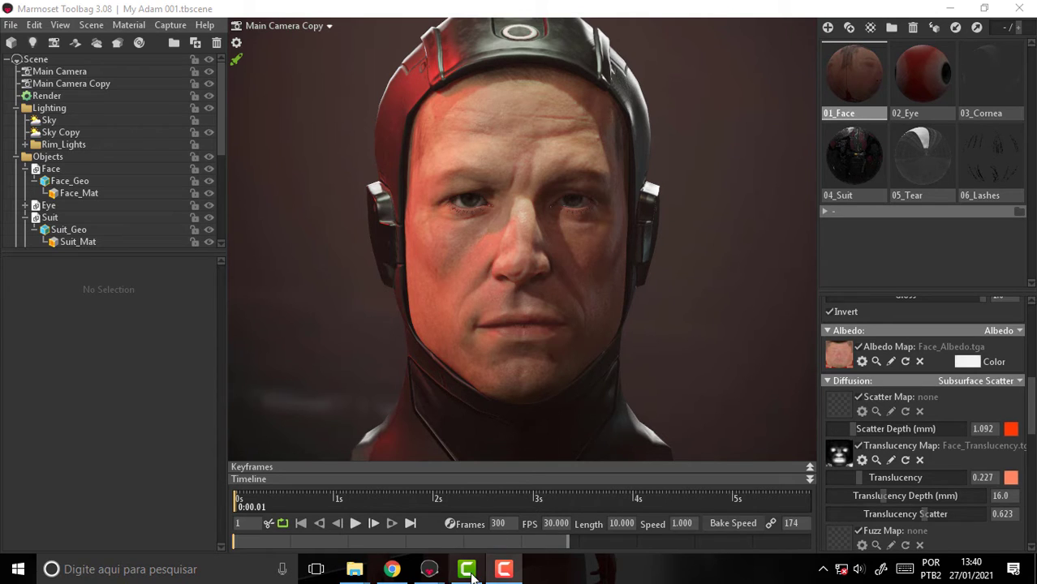
# Flip between the white-suited and red-suited Toolbag windows and preview the open folders
pyautogui.click(429, 570)
pyautogui.click(506, 526)
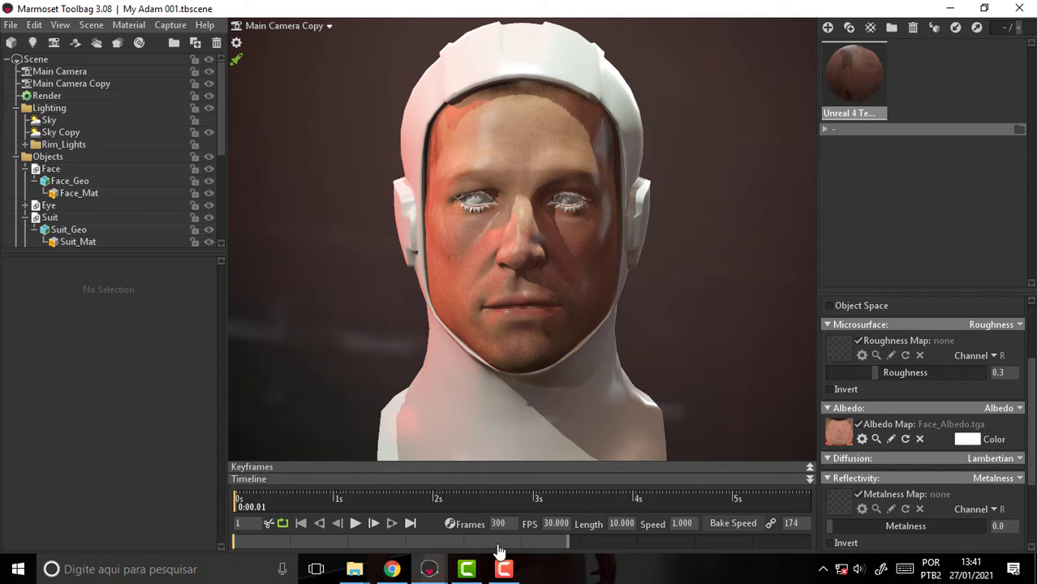
pyautogui.click(429, 569)
pyautogui.click(322, 523)
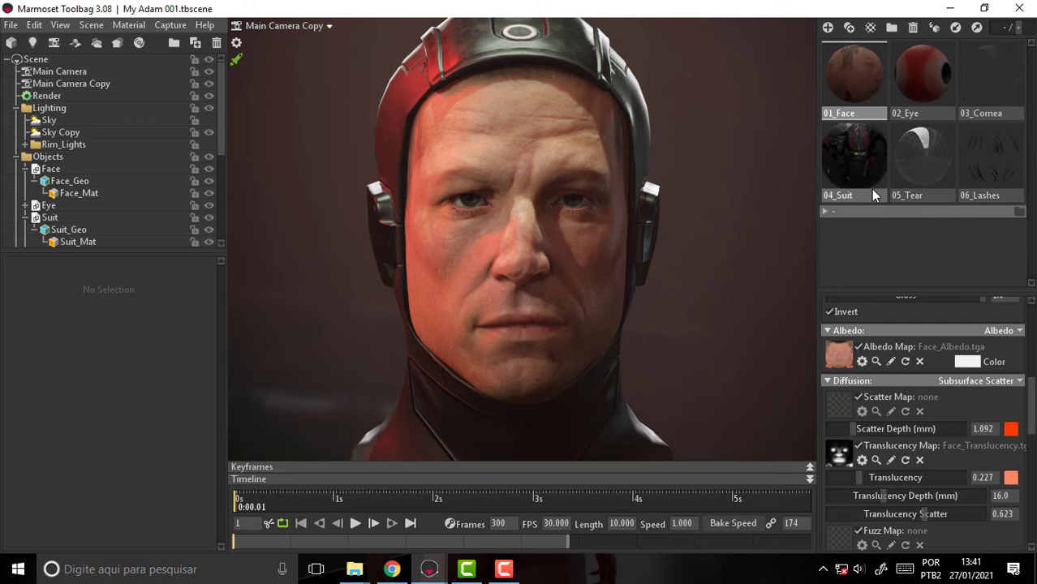
pyautogui.click(357, 572)
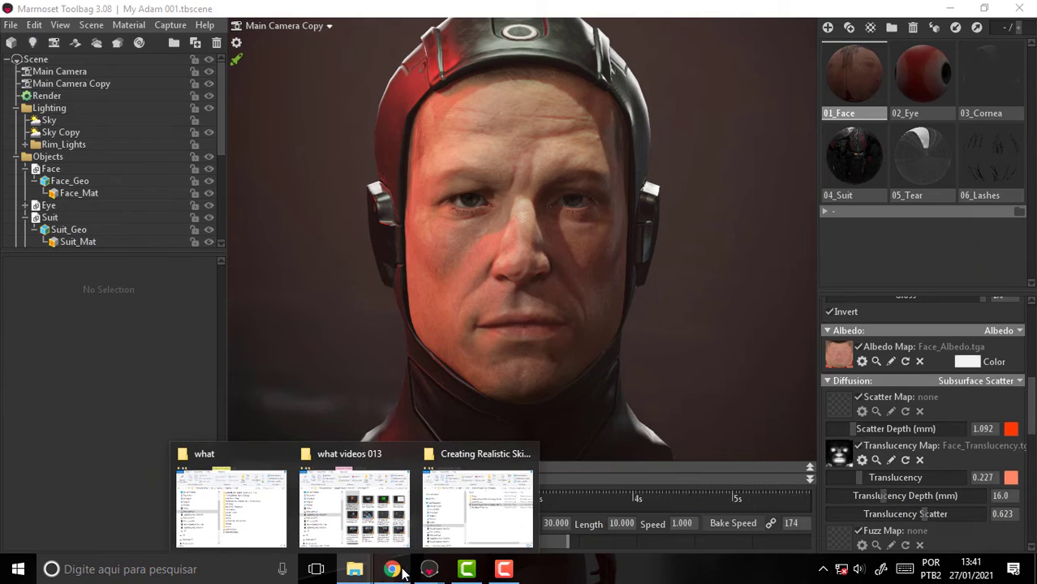
# Read through the Creating Realistic Skin in Toolbag article in Chrome, then minimize the browser
pyautogui.click(392, 569)
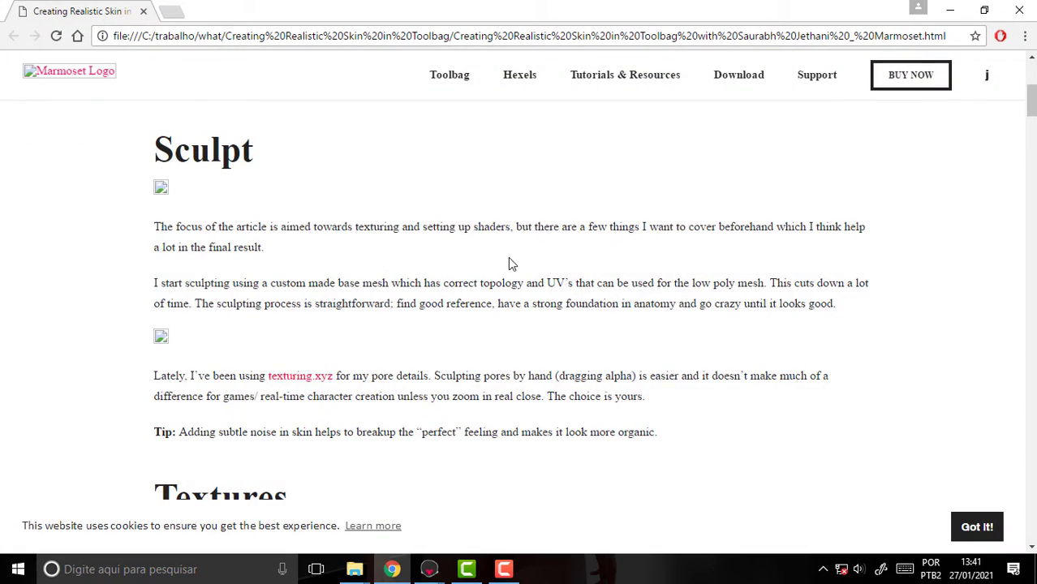
pyautogui.scroll(-3, 511, 261)
pyautogui.scroll(6, 510, 258)
pyautogui.scroll(2, 507, 253)
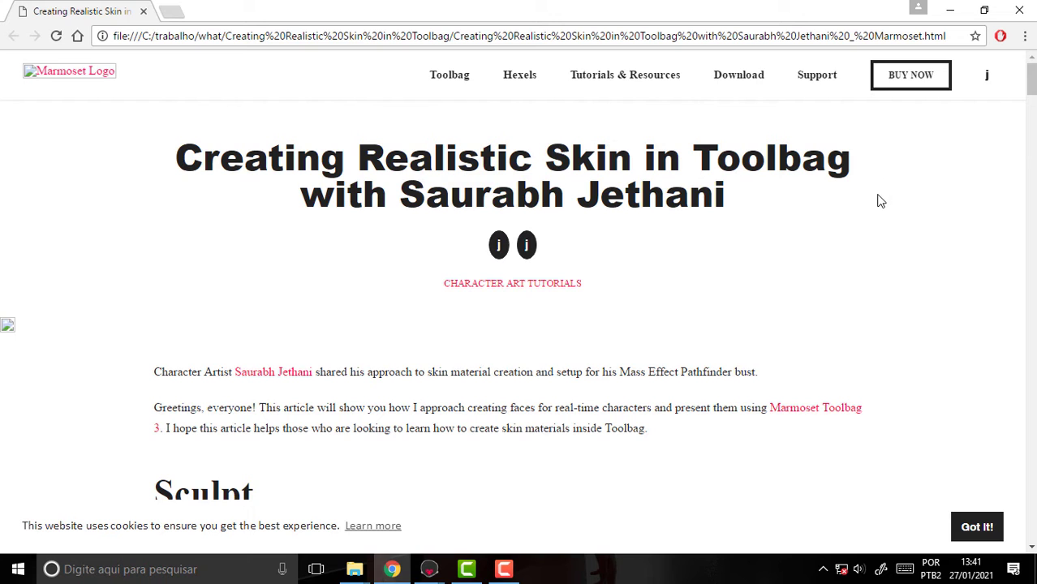
pyautogui.click(951, 12)
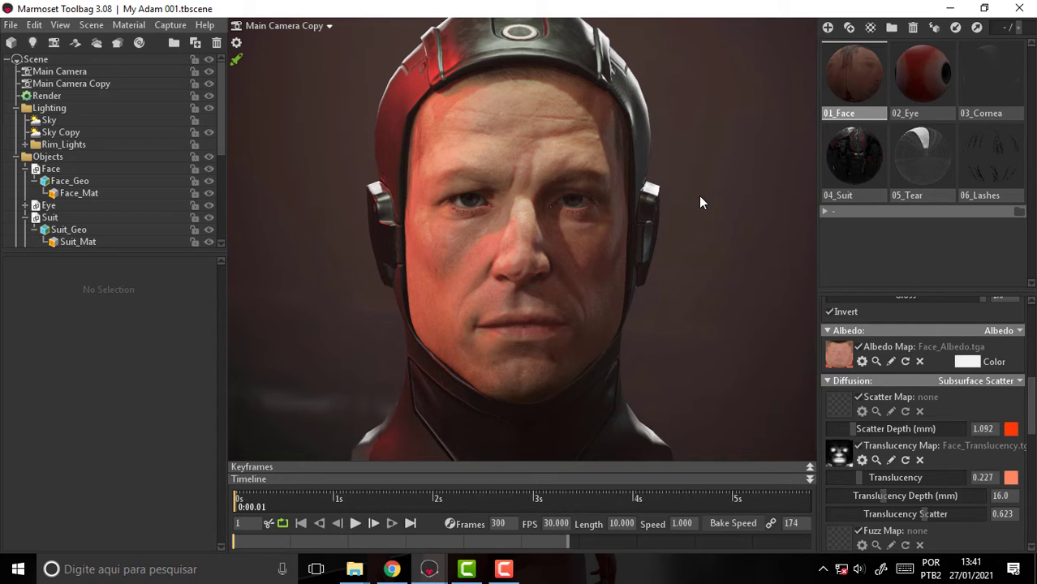
# Orbit and zoom in close on the red-suited reference face and select the 02_Eye material
pyautogui.moveTo(707, 166)
pyautogui.mouseDown()
pyautogui.moveTo(693, 85)
pyautogui.moveTo(666, 161)
pyautogui.moveTo(474, 158)
pyautogui.moveTo(689, 135)
pyautogui.moveTo(588, 136)
pyautogui.moveTo(532, 155)
pyautogui.moveTo(637, 174)
pyautogui.moveTo(610, 183)
pyautogui.mouseUp()
pyautogui.moveTo(685, 172); pyautogui.dragTo(680, 156)
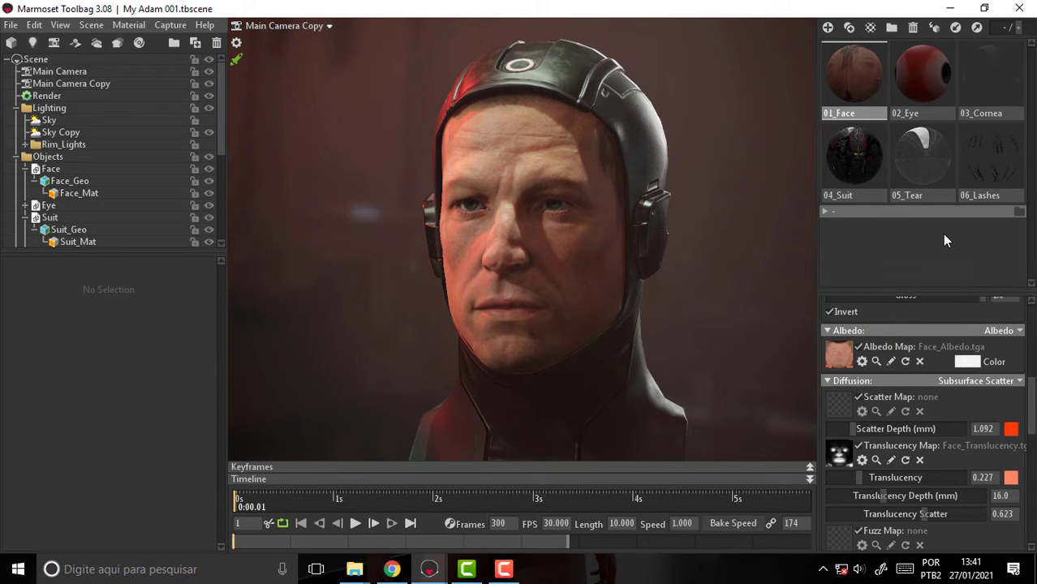
pyautogui.moveTo(606, 214); pyautogui.dragTo(639, 228)
pyautogui.scroll(2, 623, 216)
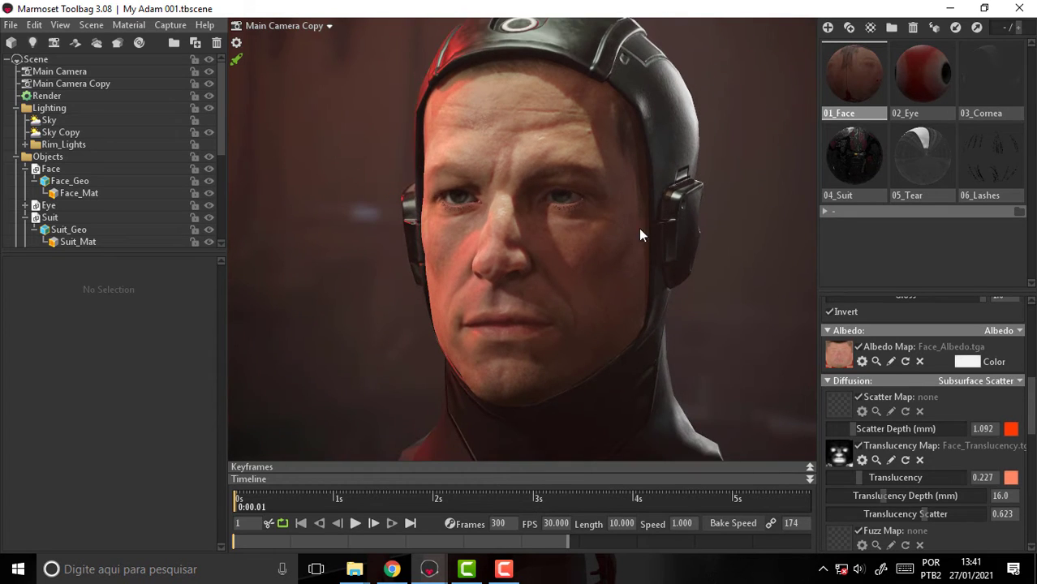
pyautogui.click(921, 78)
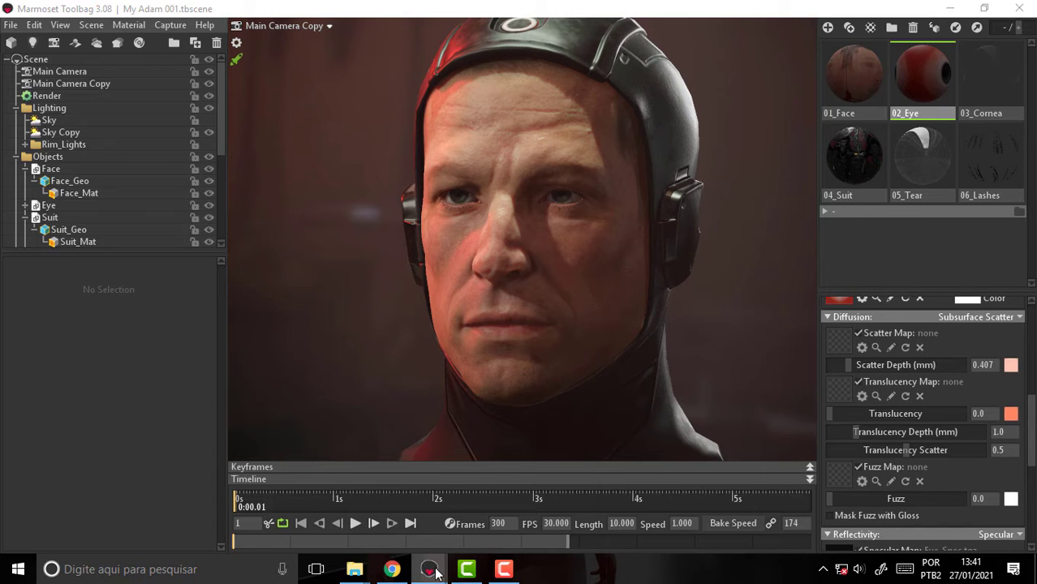
# Clear the white-suited scene's material selection, then open and dismiss the reference scene's 02_Eye menu
pyautogui.click(517, 520)
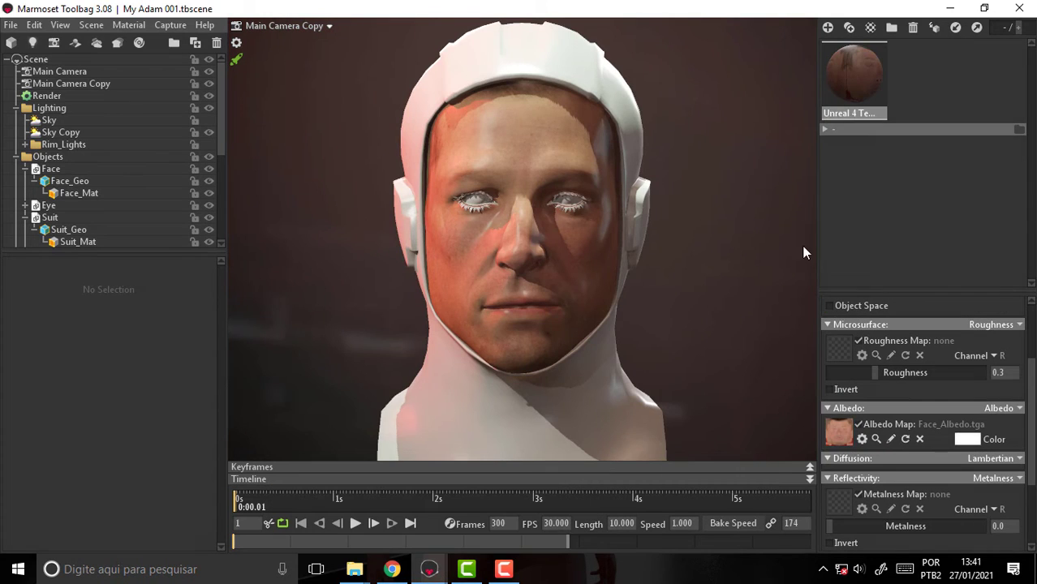
pyautogui.click(923, 197)
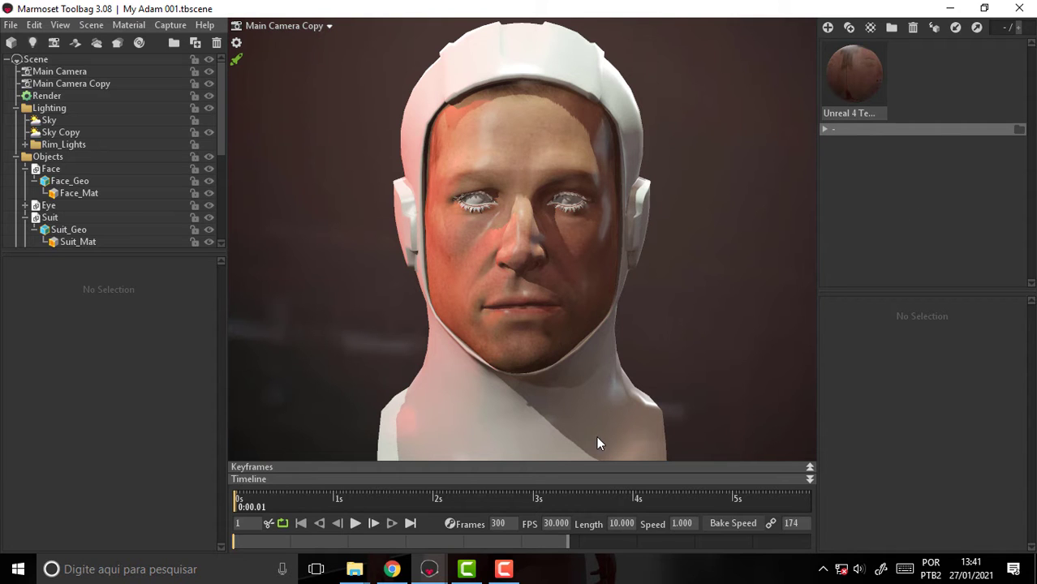
pyautogui.moveTo(429, 569)
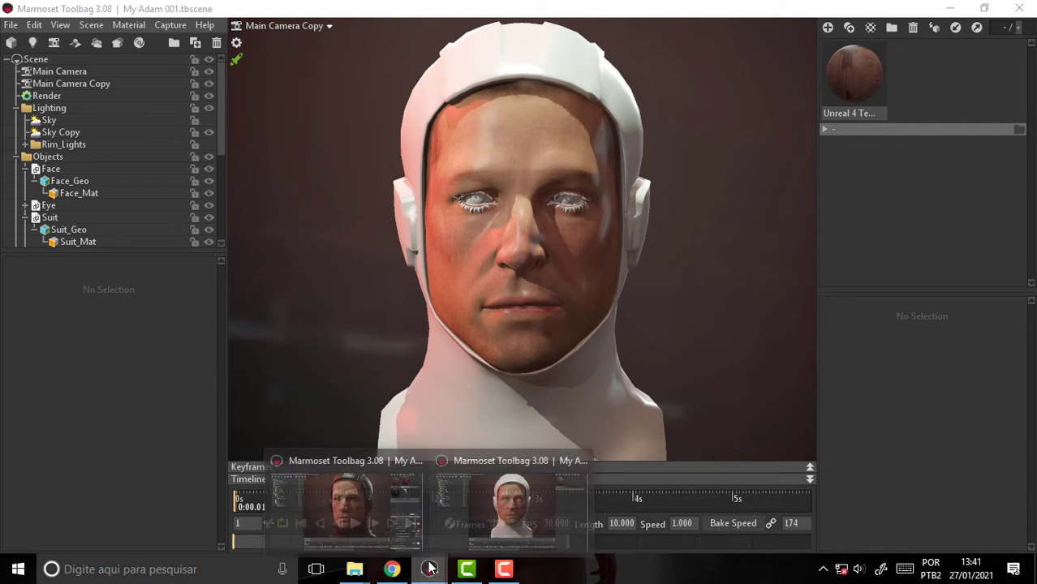
pyautogui.click(357, 523)
pyautogui.rightClick(920, 70)
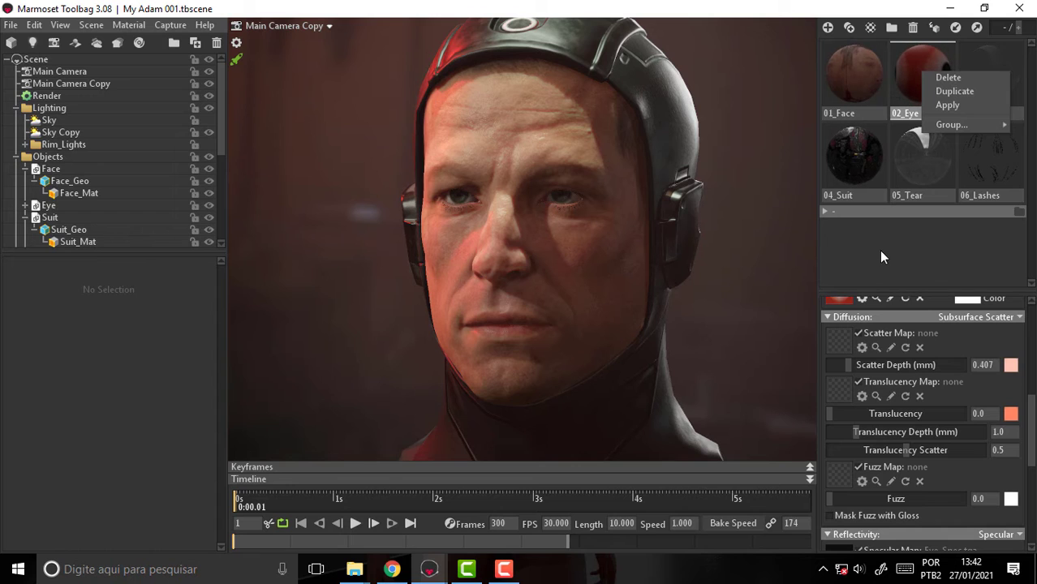
pyautogui.moveTo(951, 124)
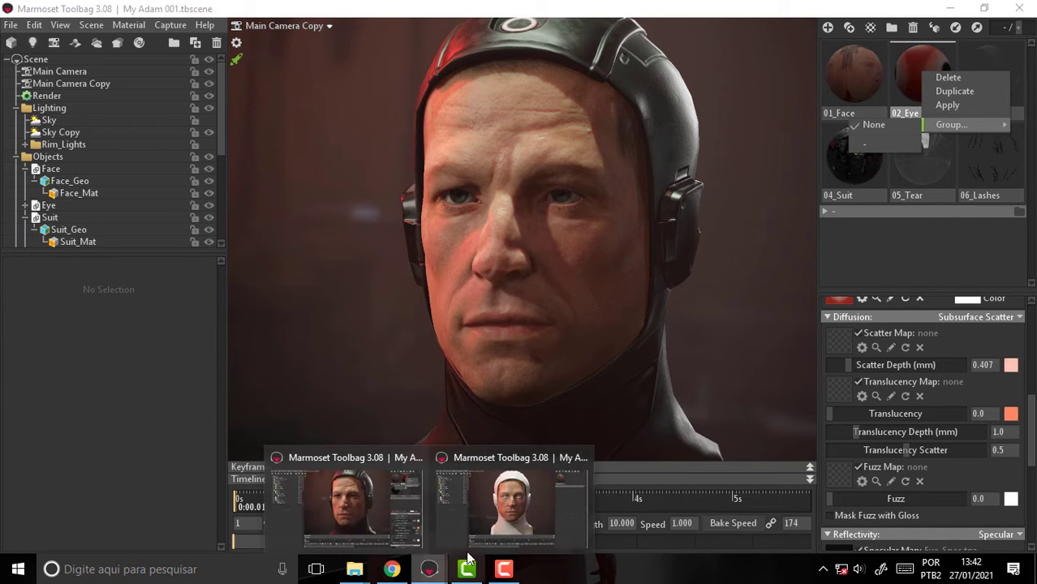
pyautogui.click(475, 511)
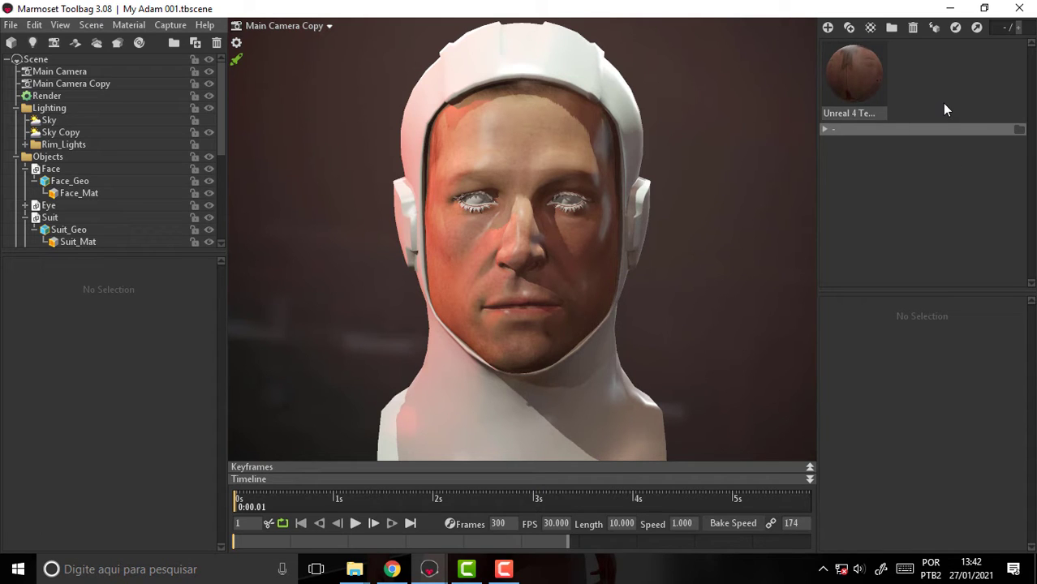
pyautogui.click(429, 569)
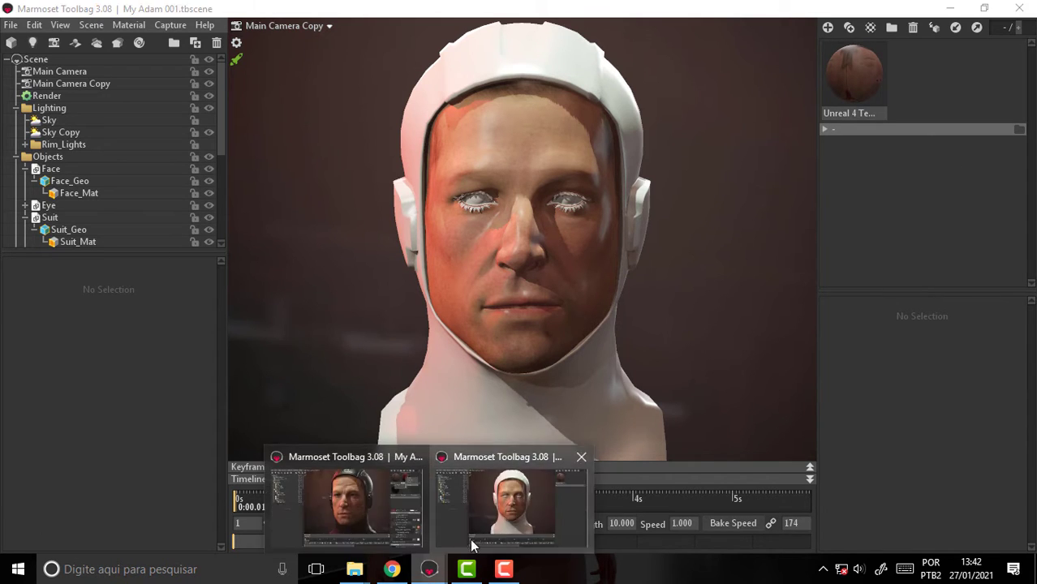
pyautogui.click(343, 528)
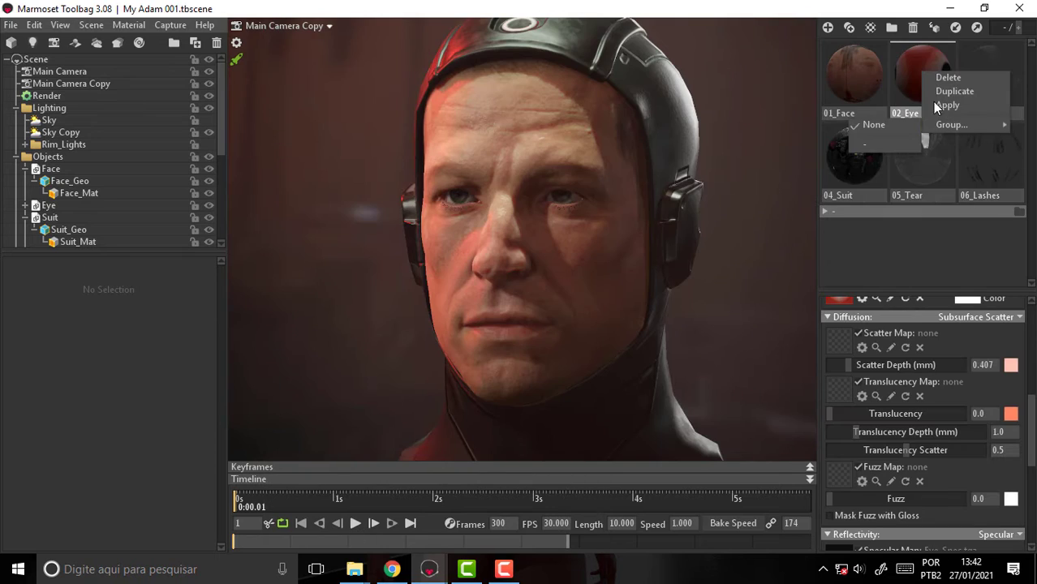
pyautogui.click(940, 256)
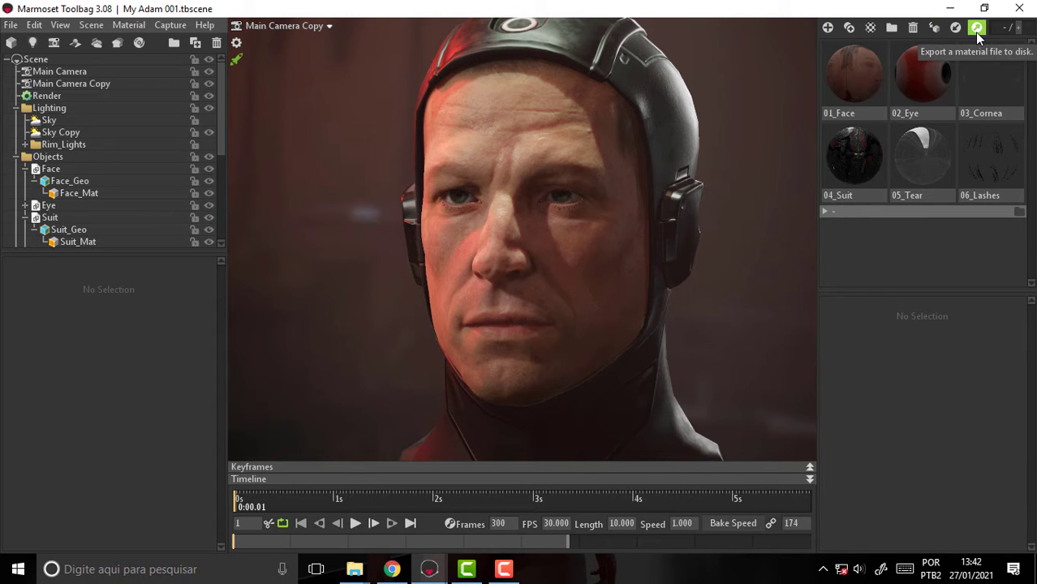
# Export the 02_Eye material, navigating the save dialog into the tutorial's Assets folder
pyautogui.click(922, 78)
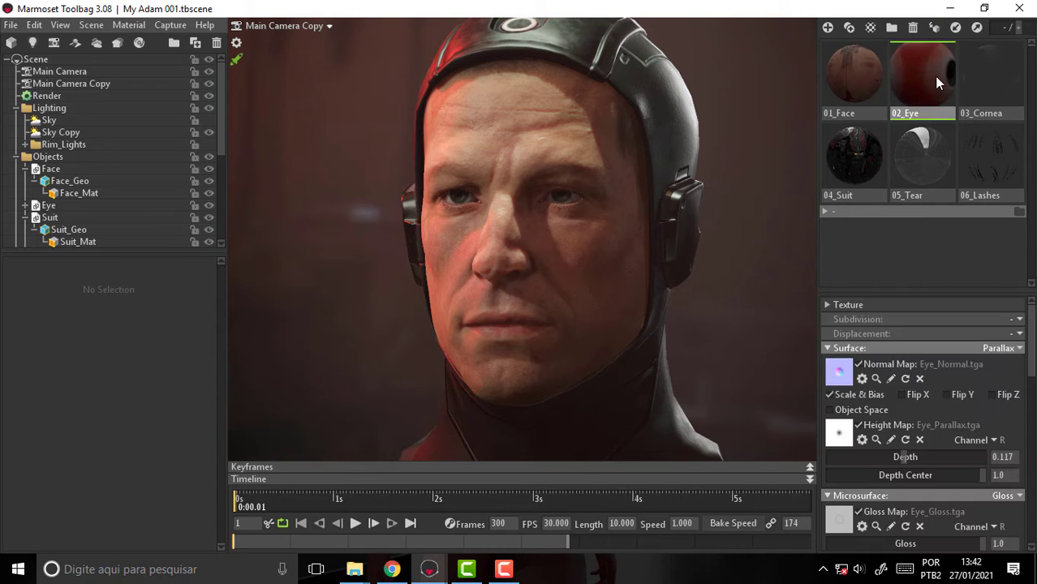
pyautogui.click(979, 27)
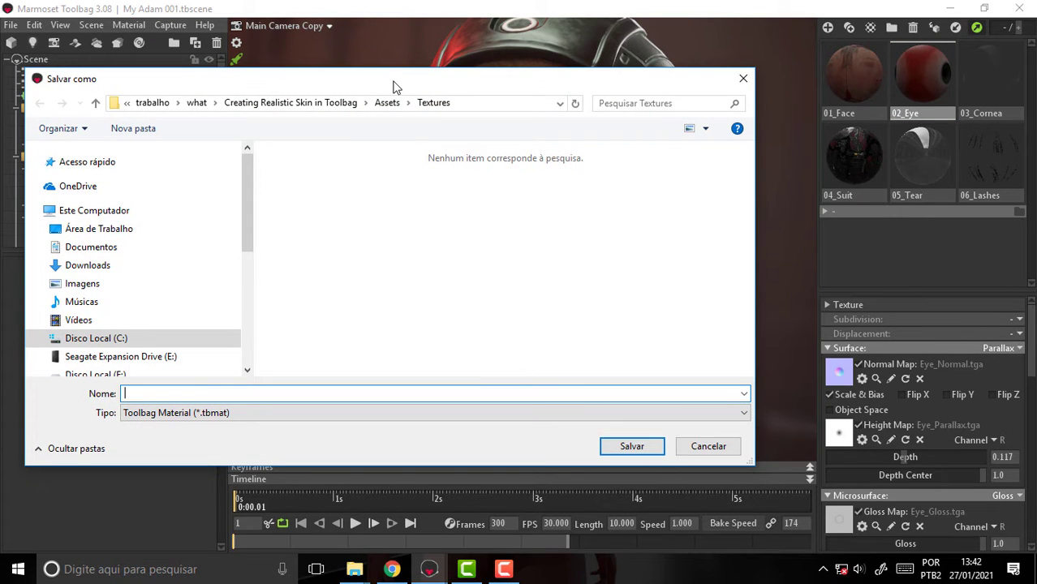
pyautogui.moveTo(393, 85); pyautogui.dragTo(496, 90)
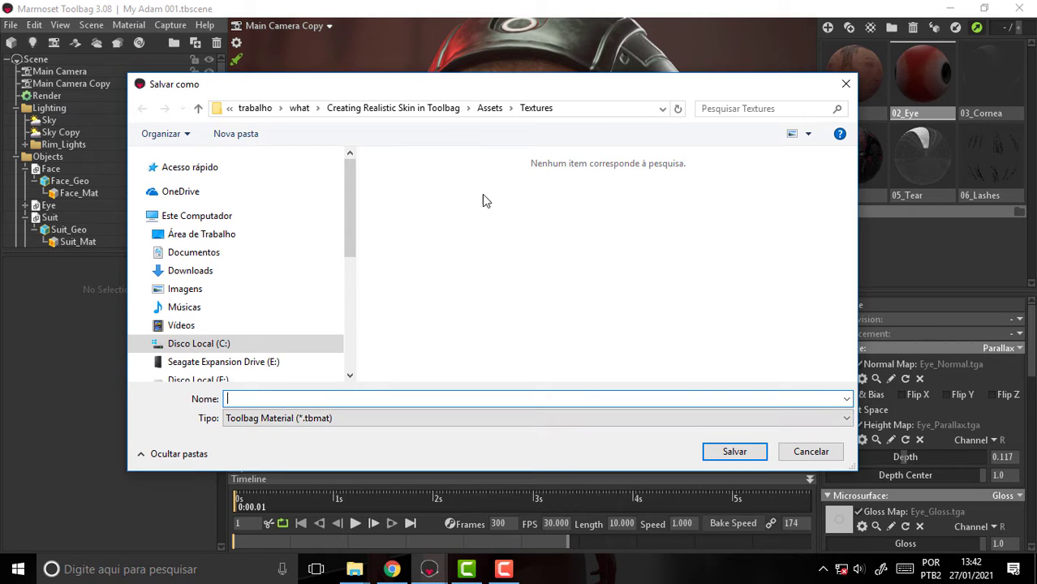
pyautogui.click(372, 112)
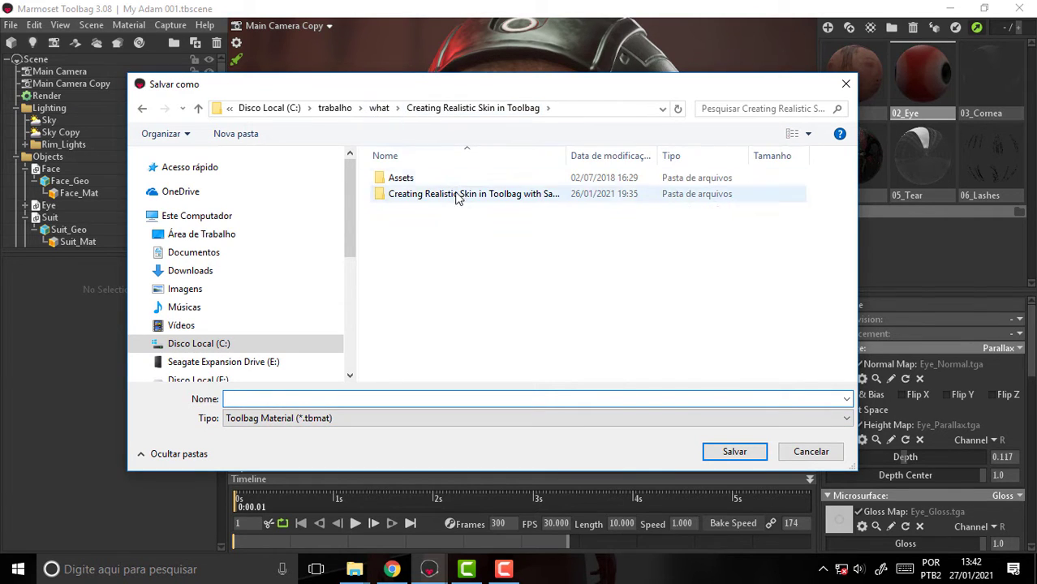
pyautogui.doubleClick(400, 177)
# Name the material file 'Eye test' and save it as a .tbmat
pyautogui.click(243, 399)
pyautogui.write('E')
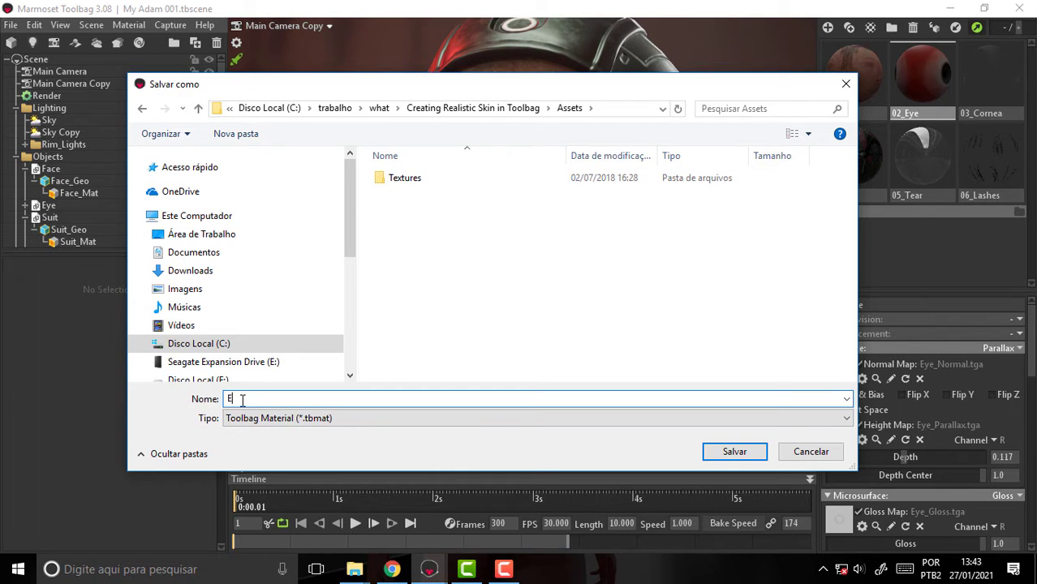
pyautogui.write('yeteste')
pyautogui.click(242, 398)
pyautogui.press('End')
pyautogui.press('BackSpace')
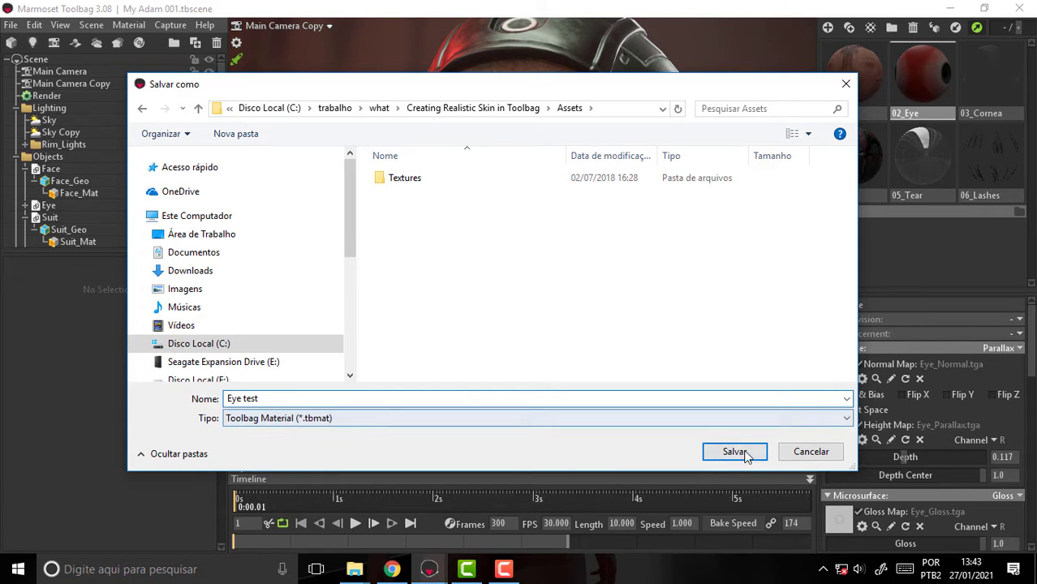
pyautogui.click(735, 453)
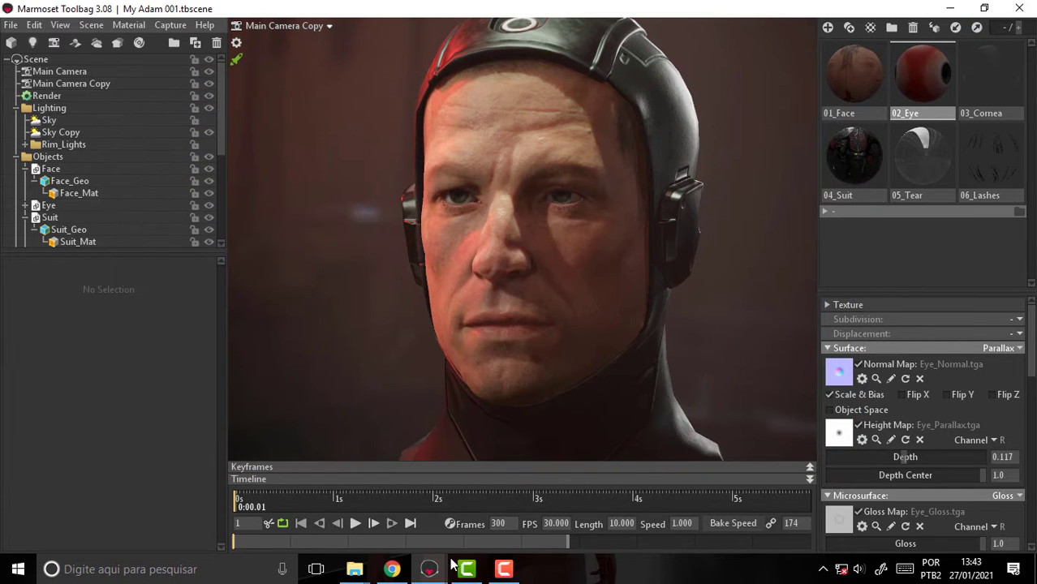
# Import Eye test.tbmat into the white-suited head scene's material library
pyautogui.moveTo(428, 569)
pyautogui.click(514, 510)
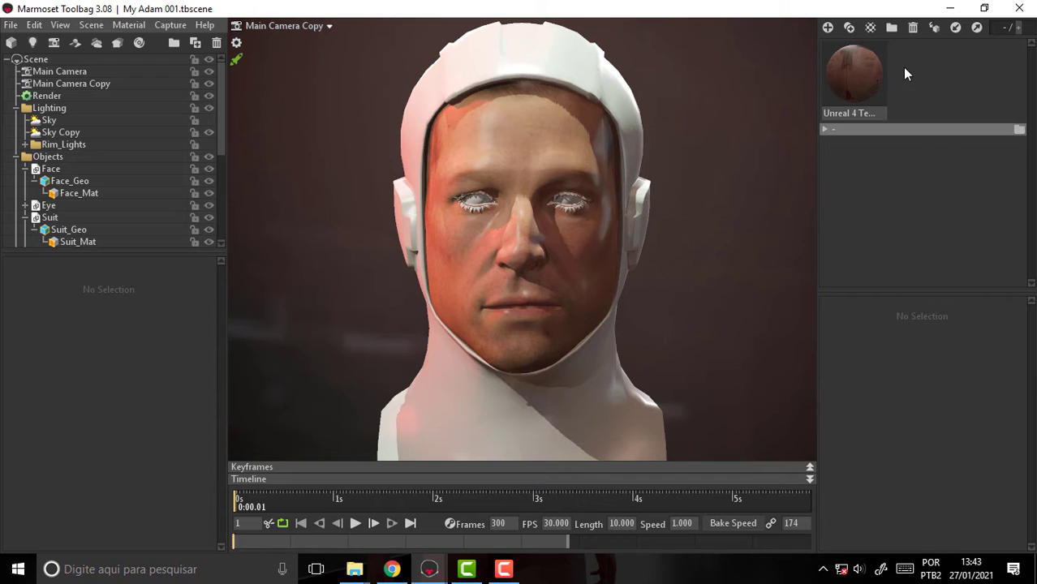
pyautogui.click(956, 28)
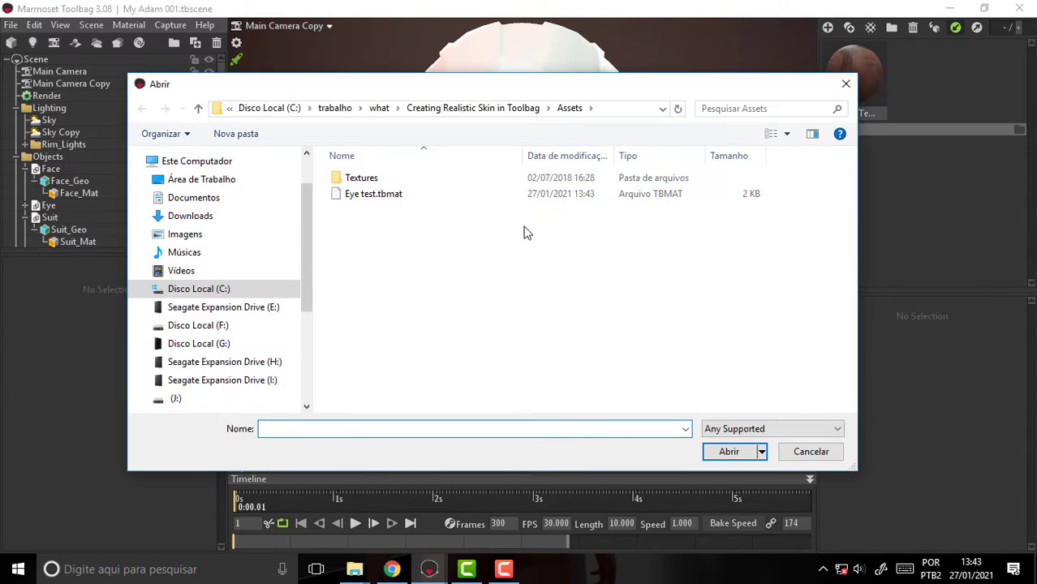
pyautogui.click(375, 194)
pyautogui.click(728, 451)
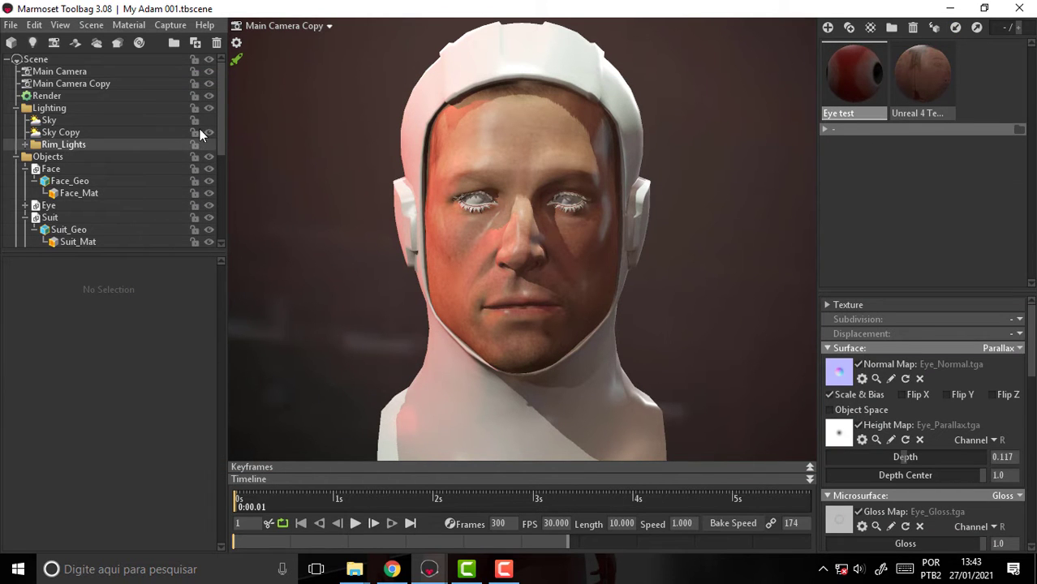
# Apply the Eye test material to the Eye object
pyautogui.click(48, 208)
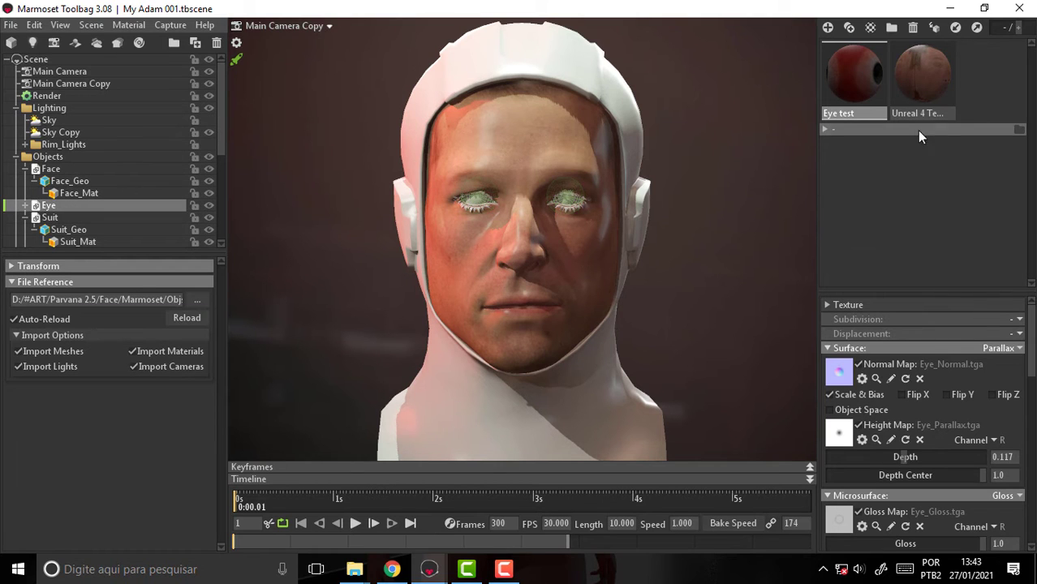
pyautogui.click(867, 75)
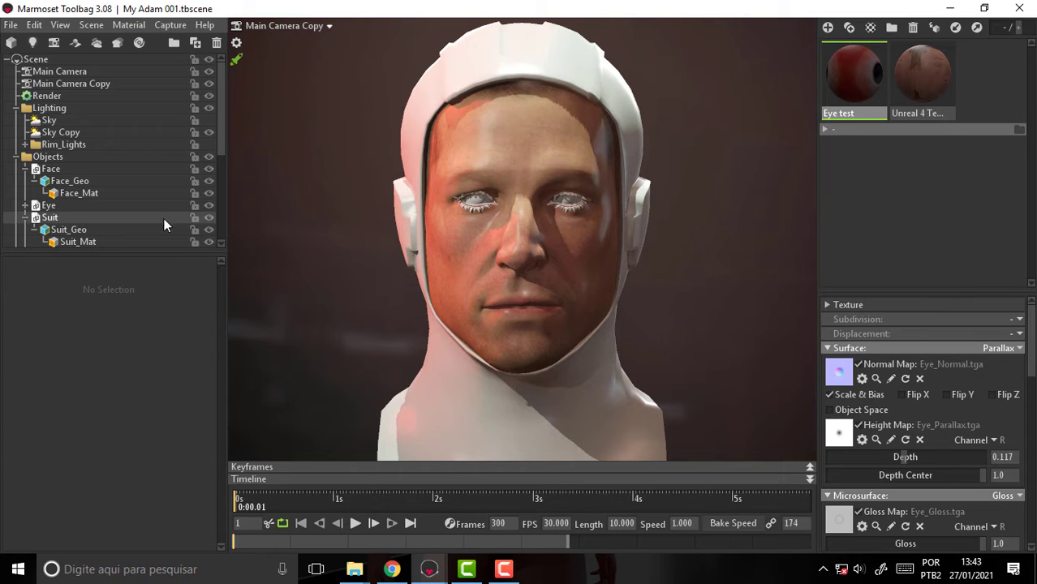
pyautogui.click(48, 206)
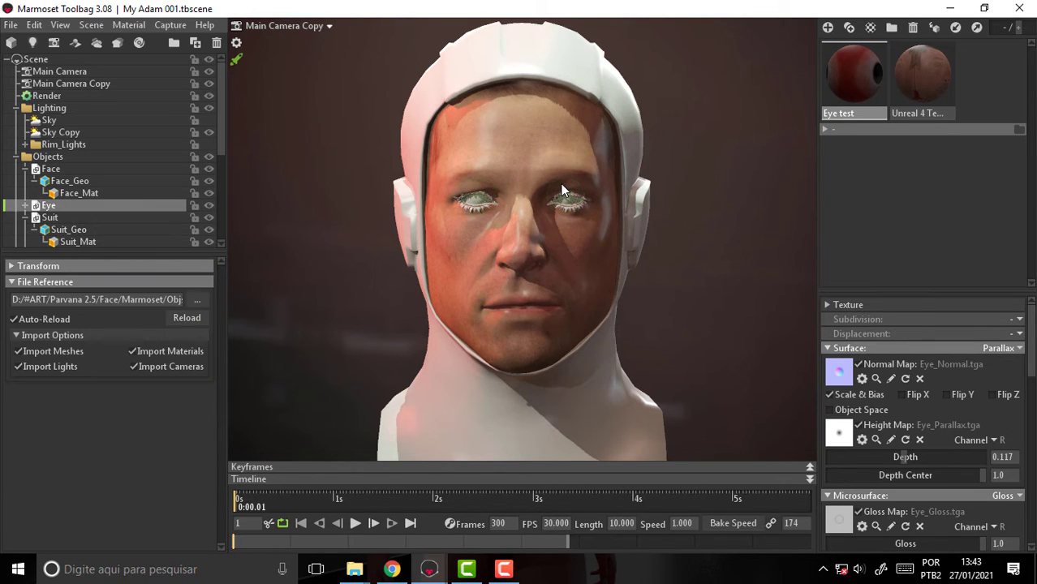
pyautogui.rightClick(858, 77)
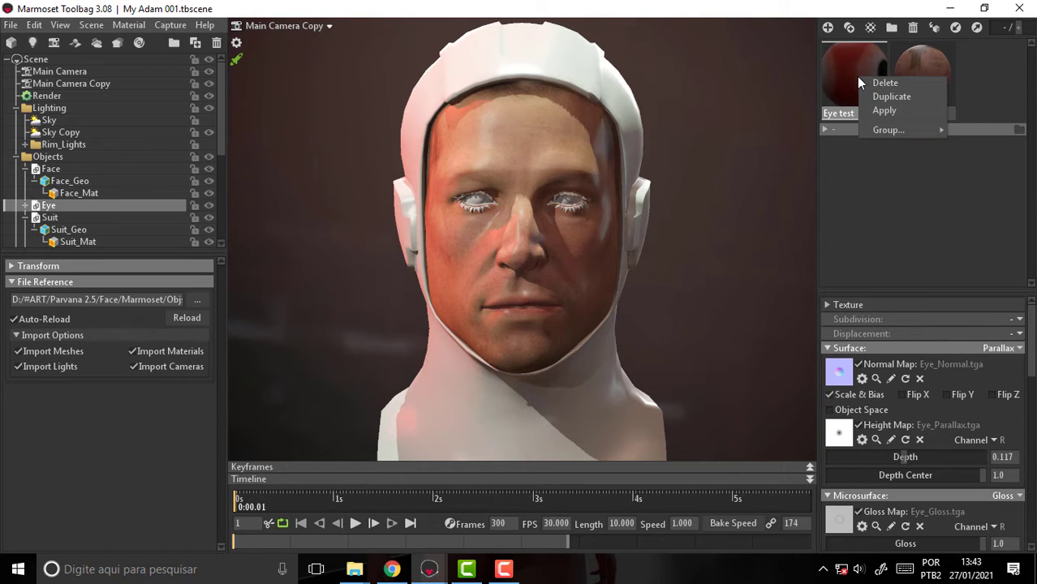
pyautogui.click(887, 112)
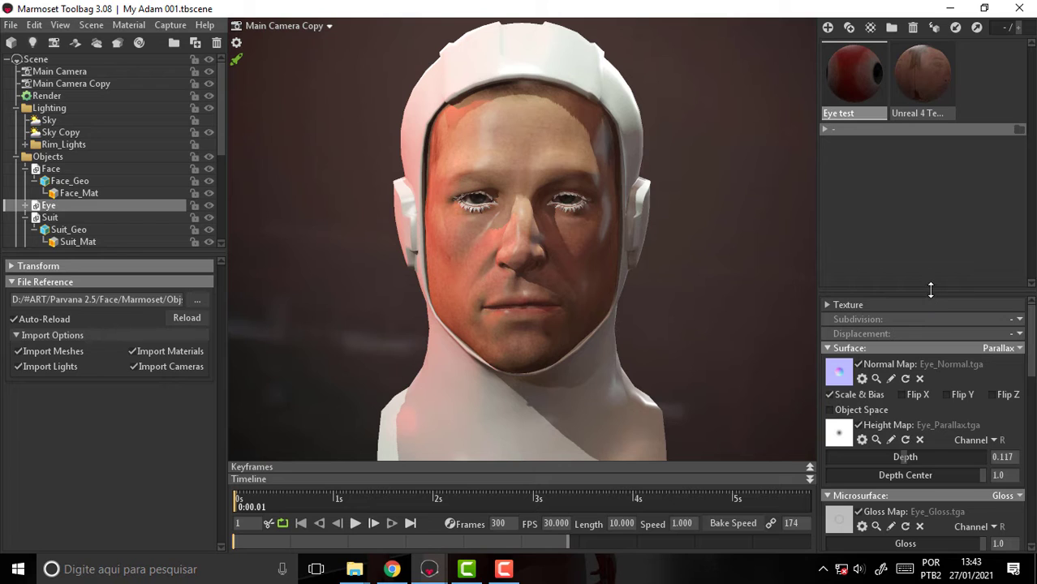
# Enlarge the material settings panel and preview the eye's normal map texture
pyautogui.moveTo(930, 292); pyautogui.dragTo(923, 162)
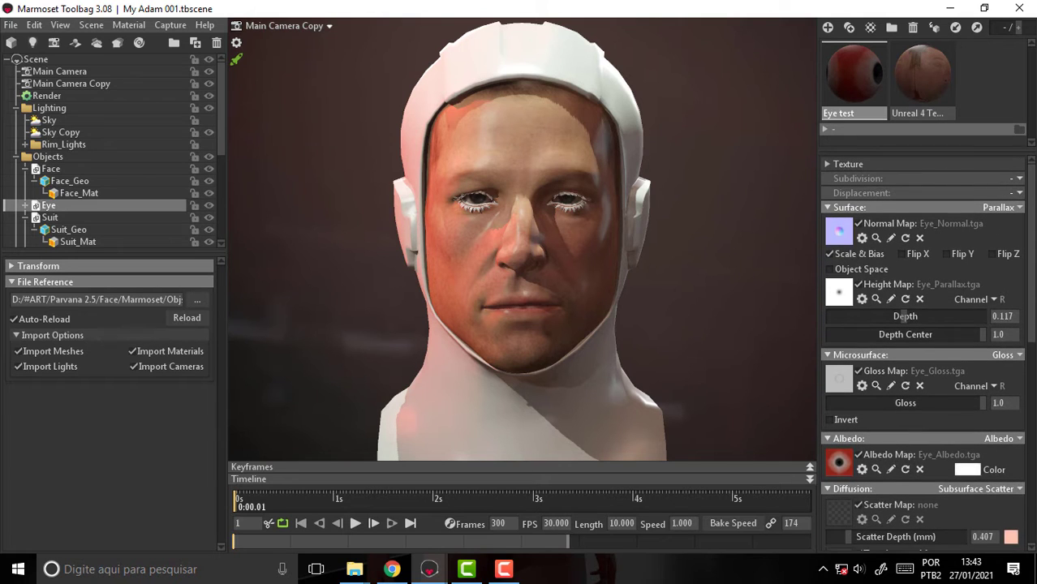
pyautogui.moveTo(1030, 284)
pyautogui.mouseDown()
pyautogui.moveTo(1031, 313)
pyautogui.moveTo(1029, 276)
pyautogui.mouseUp()
pyautogui.click(877, 238)
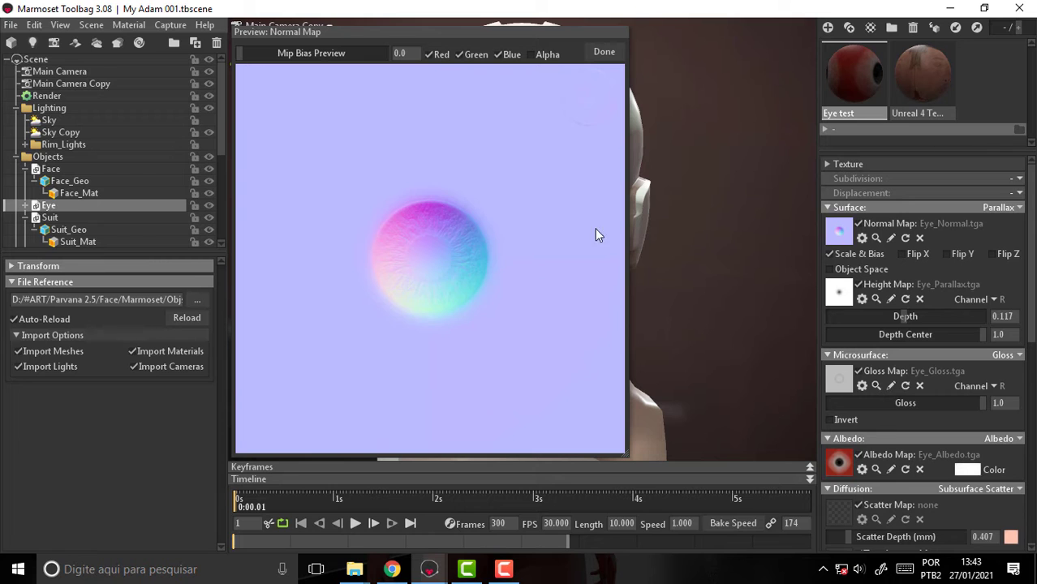
pyautogui.click(607, 53)
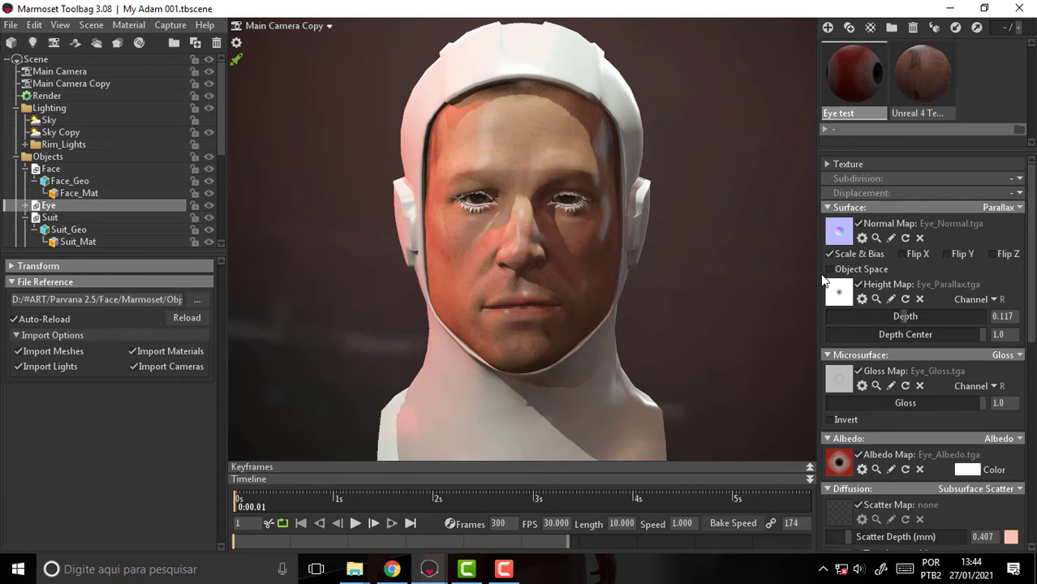
pyautogui.click(840, 297)
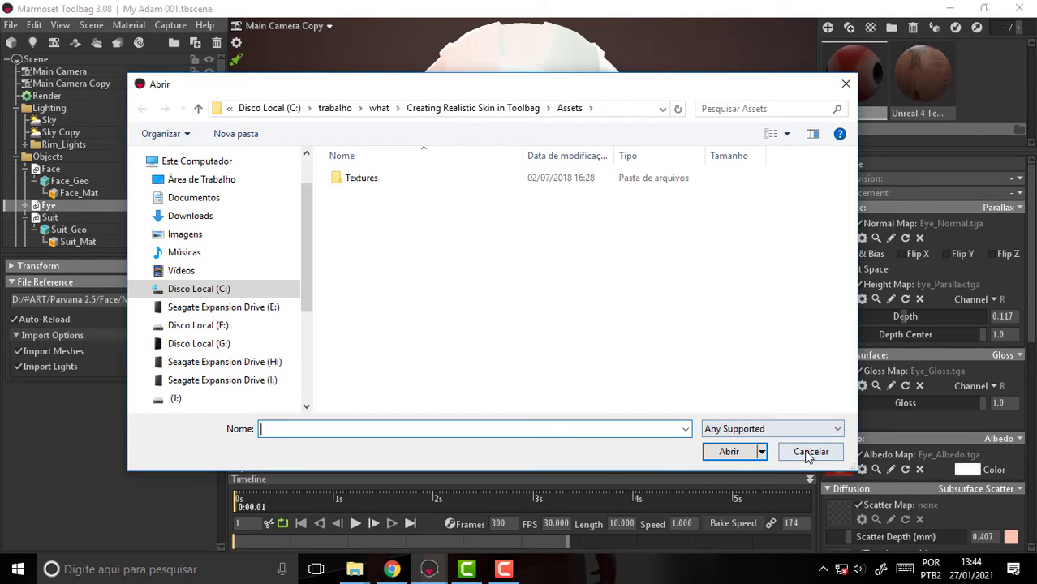
pyautogui.click(811, 452)
# Open the height map for editing in Photoshop, and preview the height and gloss maps
pyautogui.click(869, 299)
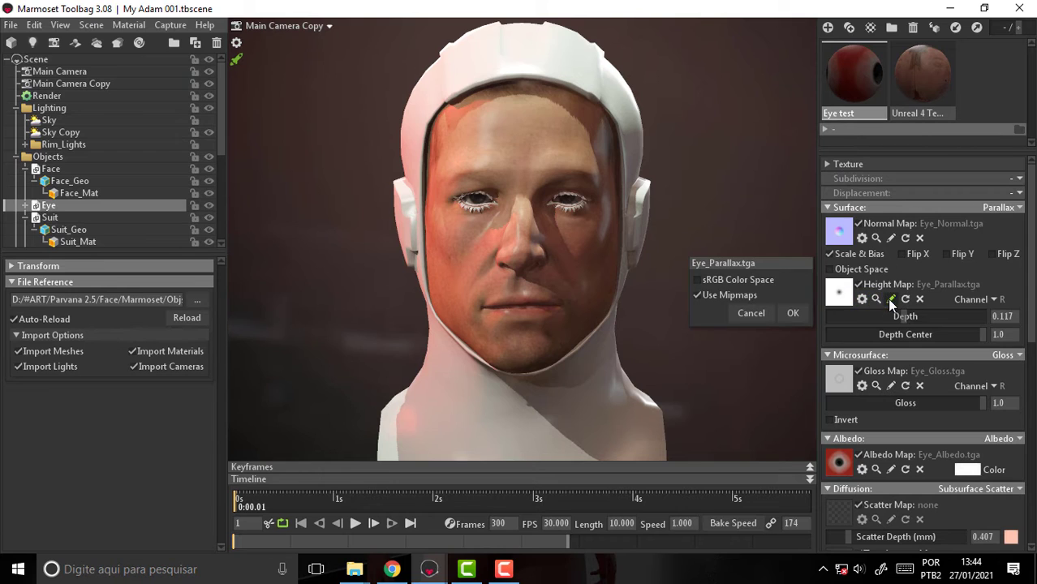
pyautogui.click(791, 316)
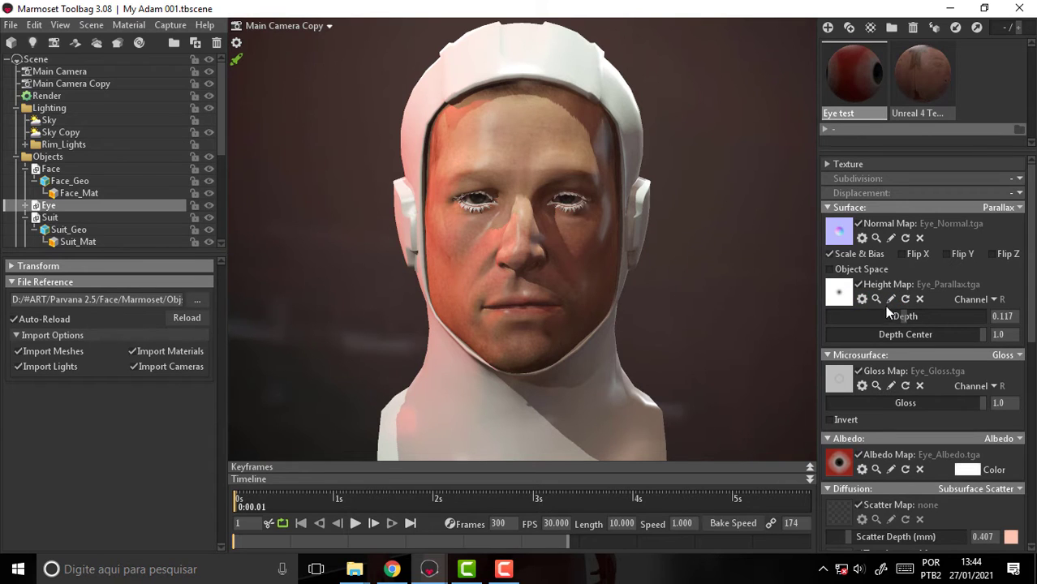
pyautogui.click(875, 299)
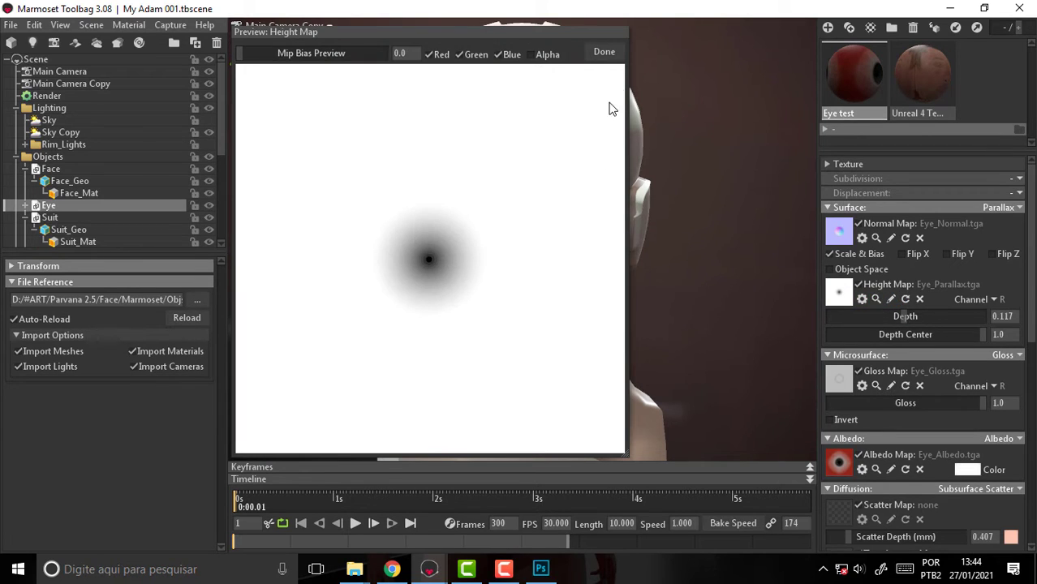
pyautogui.click(604, 52)
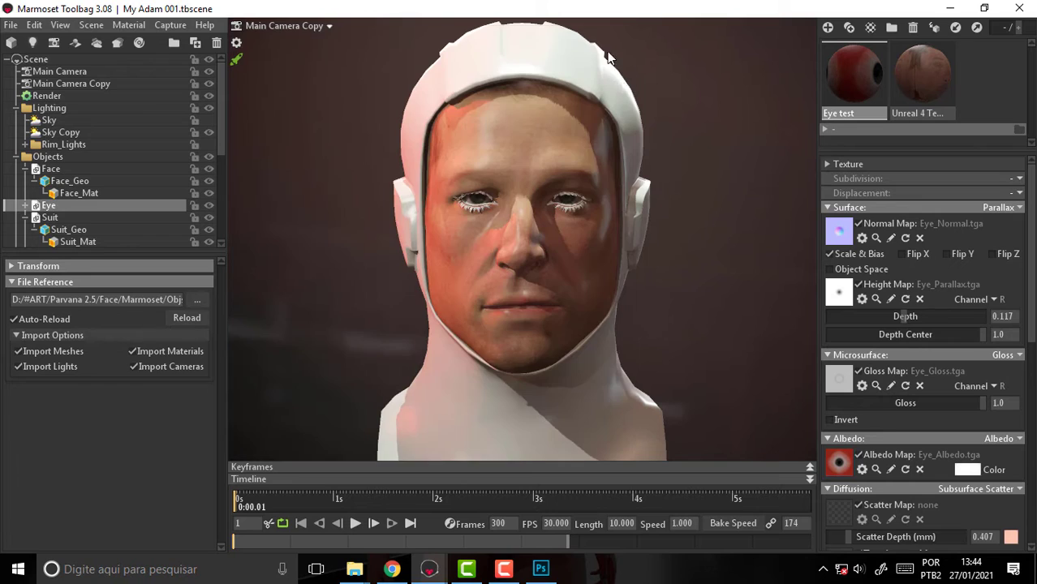
pyautogui.click(874, 386)
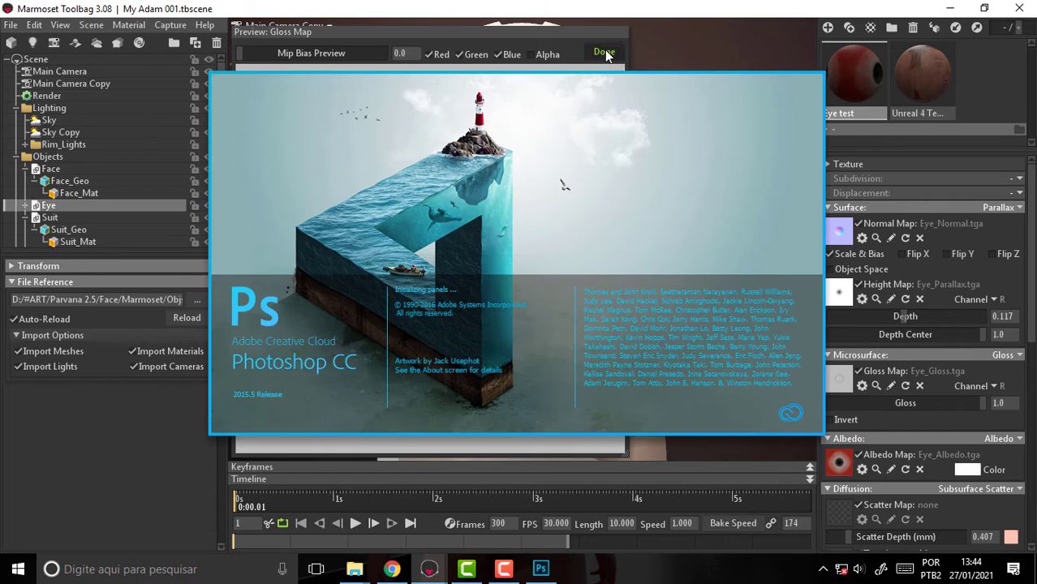
pyautogui.click(604, 52)
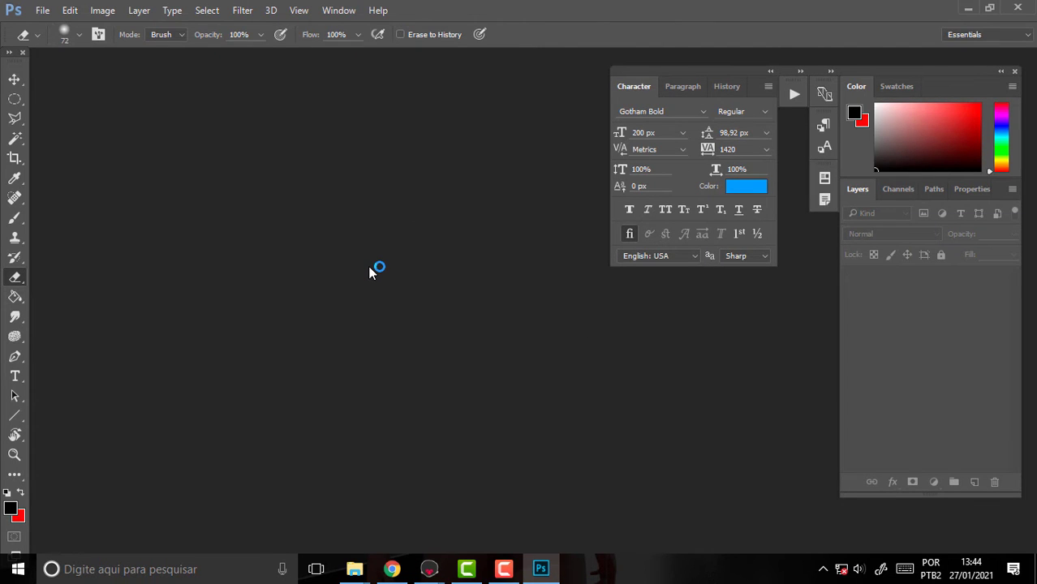
# Dismiss the missing-profile warning, float Eye_Parallax.tga into its own window, then quit Photoshop
pyautogui.press('i')
pyautogui.click(479, 410)
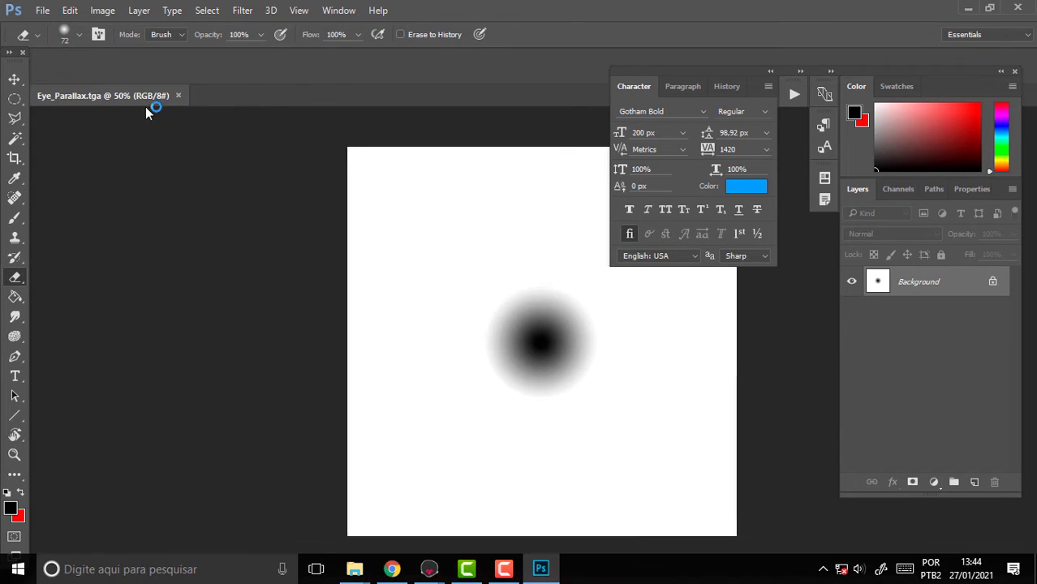
pyautogui.moveTo(114, 63); pyautogui.dragTo(148, 109)
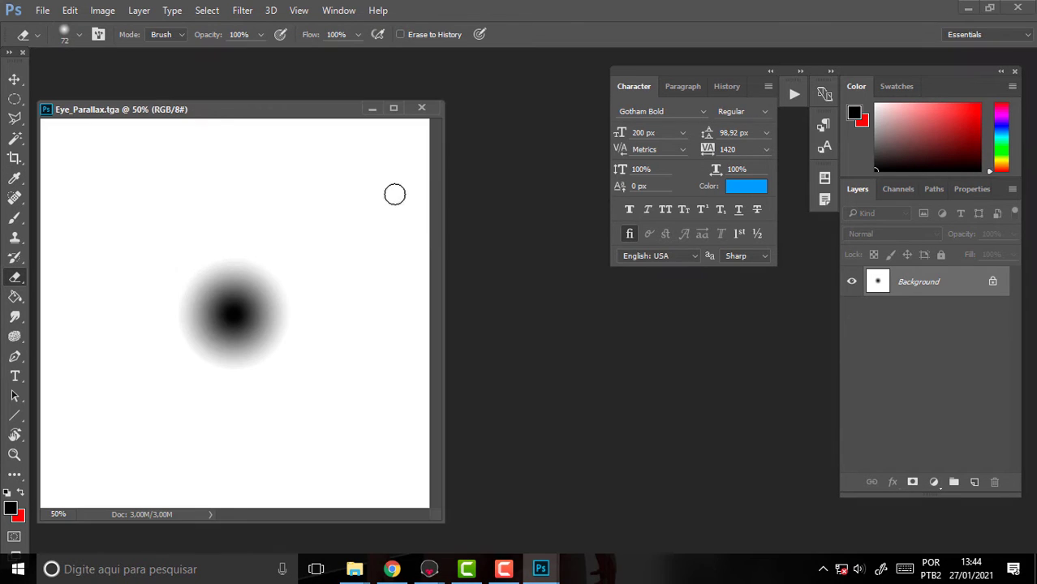
pyautogui.click(1017, 10)
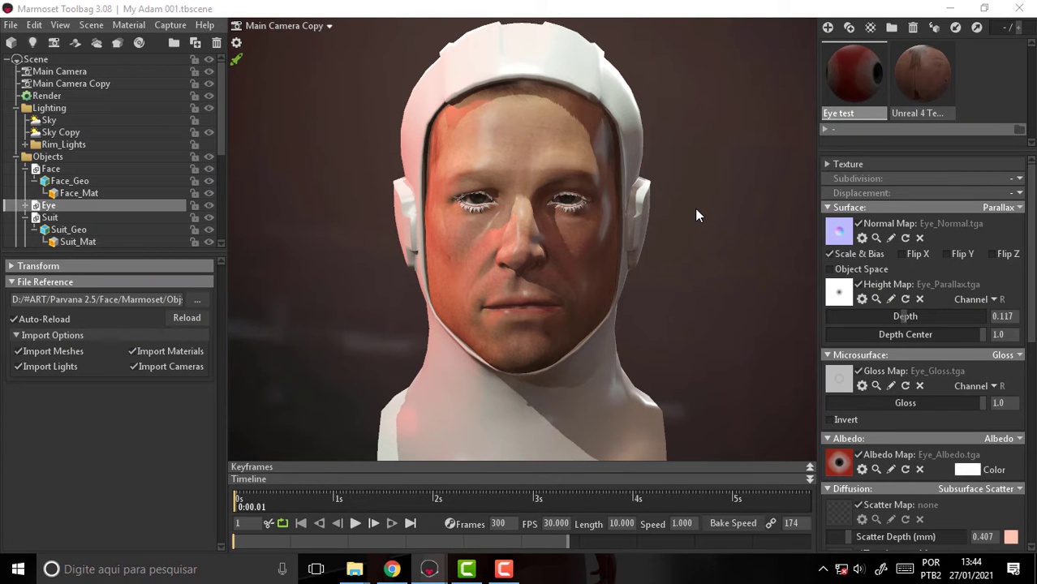
# Review Eye test's subsurface diffusion, Eye_Spec.tga reflectivity and secondary reflection, then select Unreal 4
pyautogui.moveTo(1032, 294); pyautogui.dragTo(1020, 400)
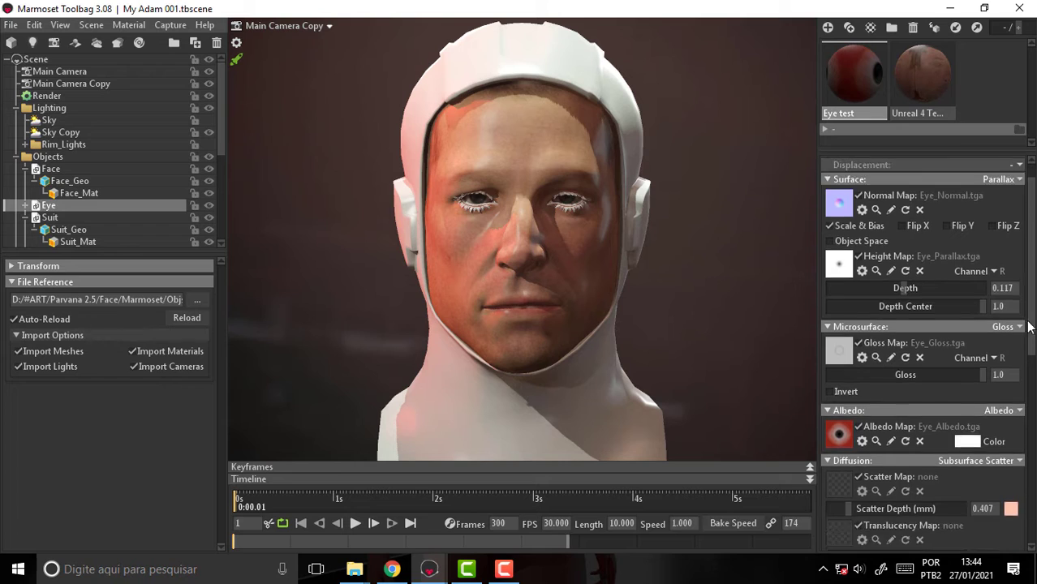
pyautogui.scroll(-1, 1020, 399)
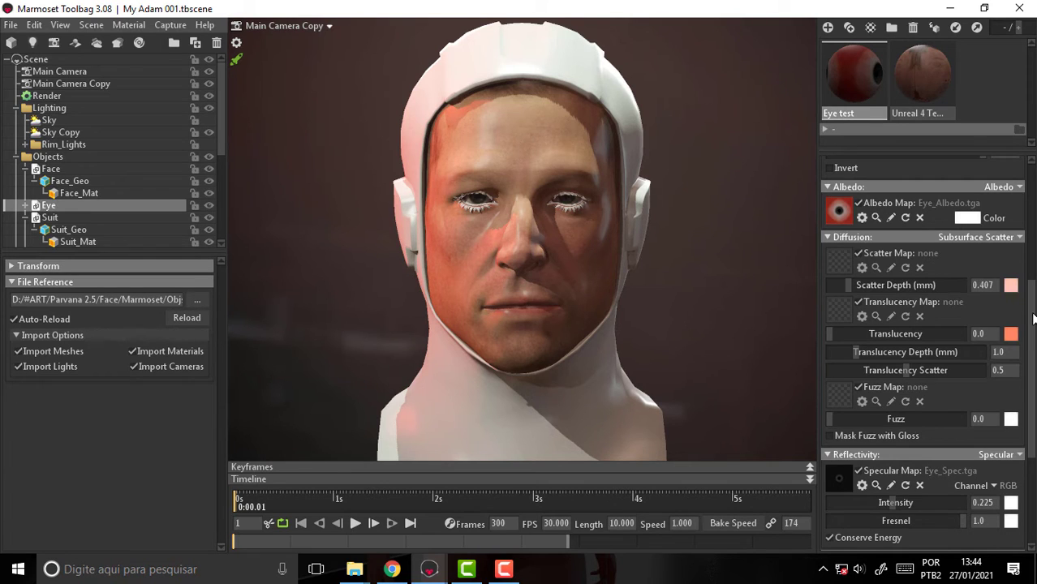
pyautogui.moveTo(1033, 319)
pyautogui.mouseDown()
pyautogui.moveTo(1034, 464)
pyautogui.moveTo(1035, 421)
pyautogui.mouseUp()
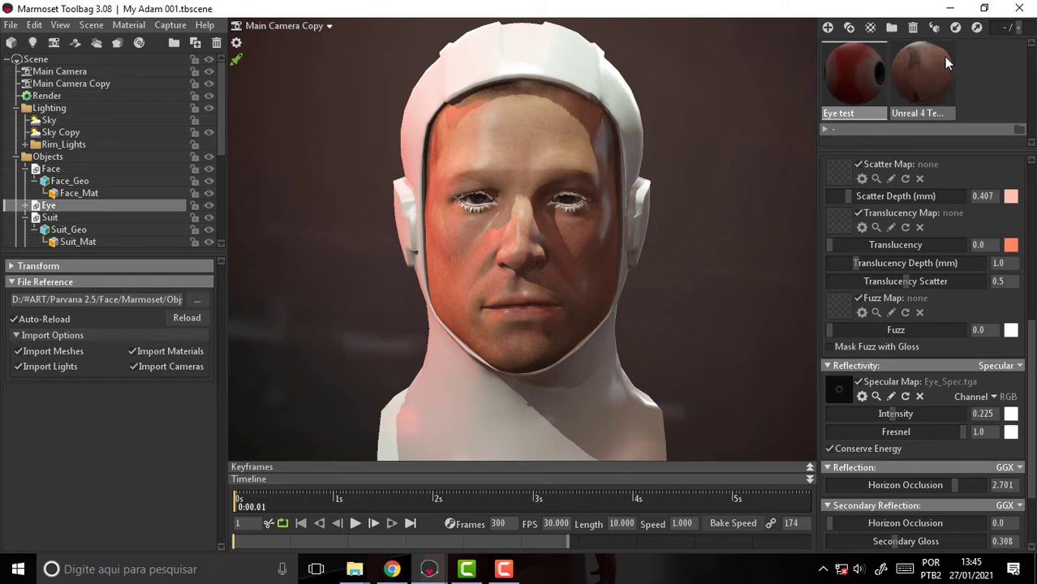
pyautogui.click(926, 64)
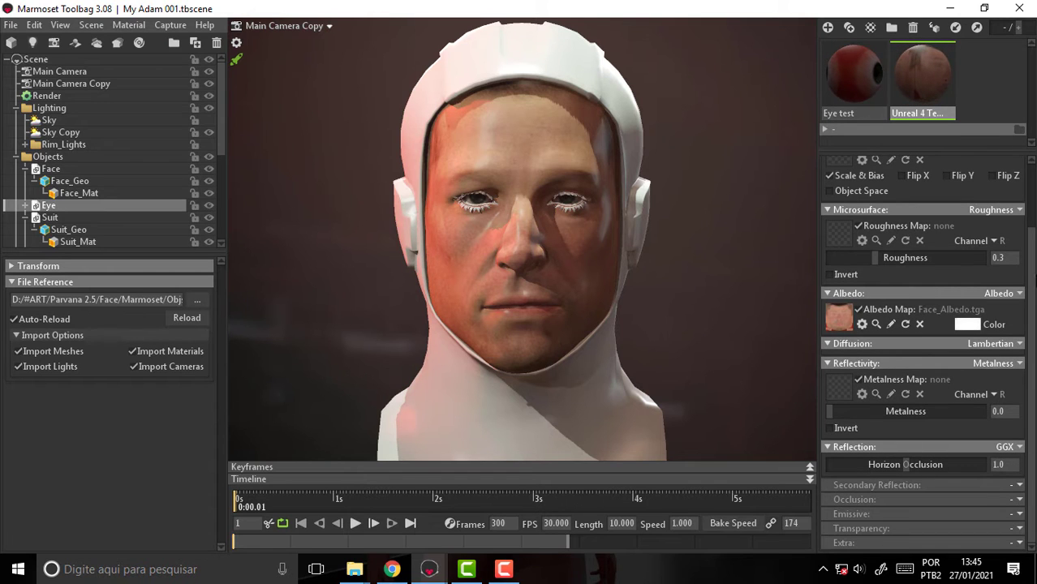
# Compare against the reference scene's face material, then browse for an Unreal 4 normal map
pyautogui.click(429, 569)
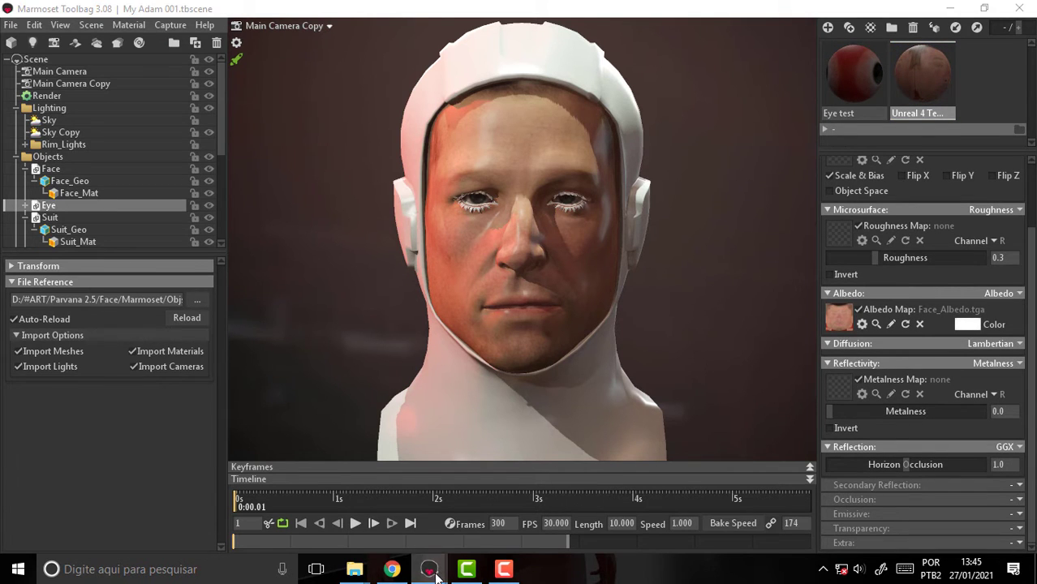
pyautogui.click(347, 515)
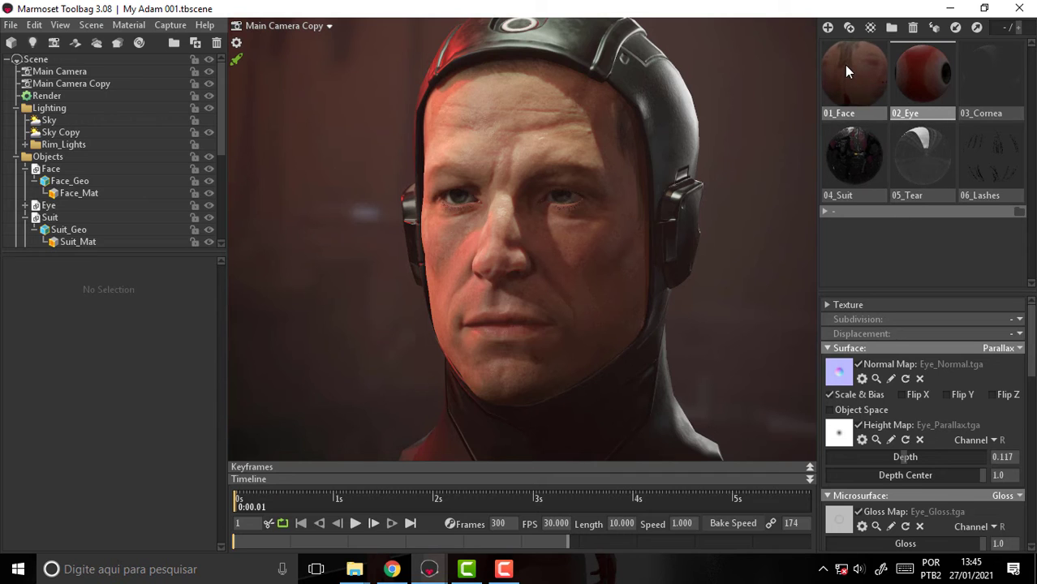
pyautogui.moveTo(1030, 307); pyautogui.dragTo(1030, 341)
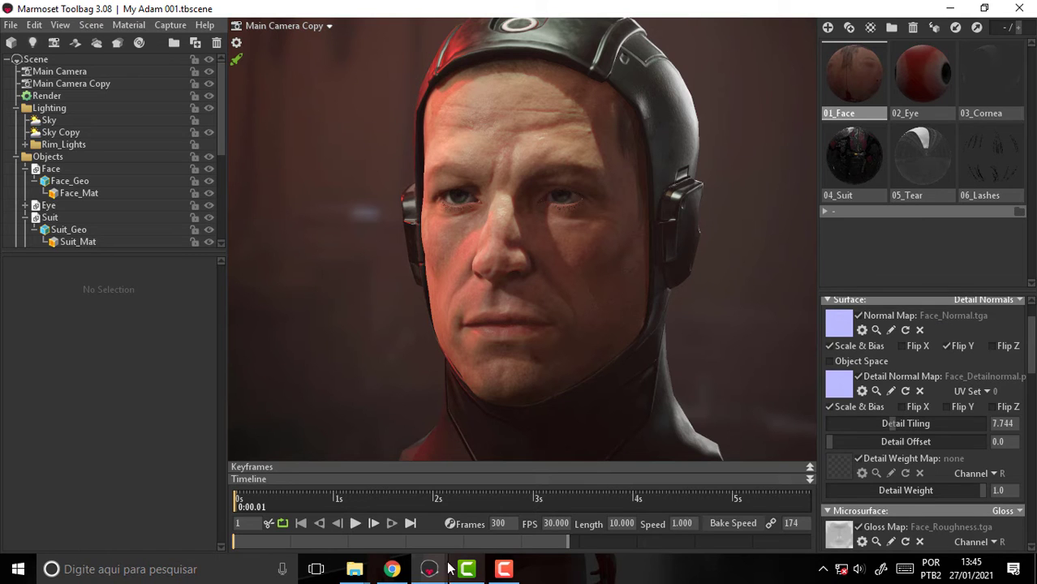
pyautogui.moveTo(429, 568)
pyautogui.click(521, 504)
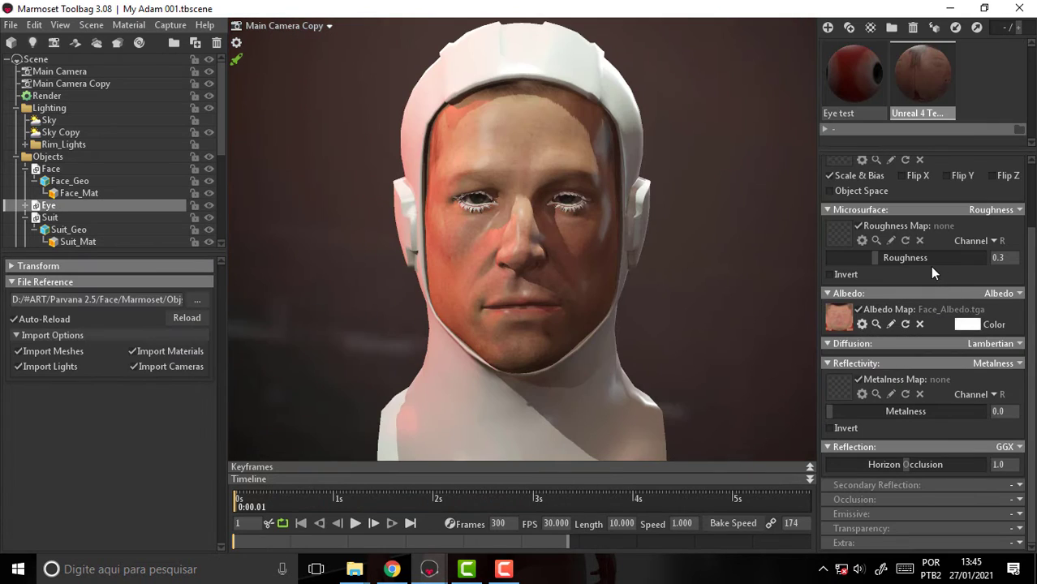
pyautogui.moveTo(1031, 289); pyautogui.dragTo(1025, 183)
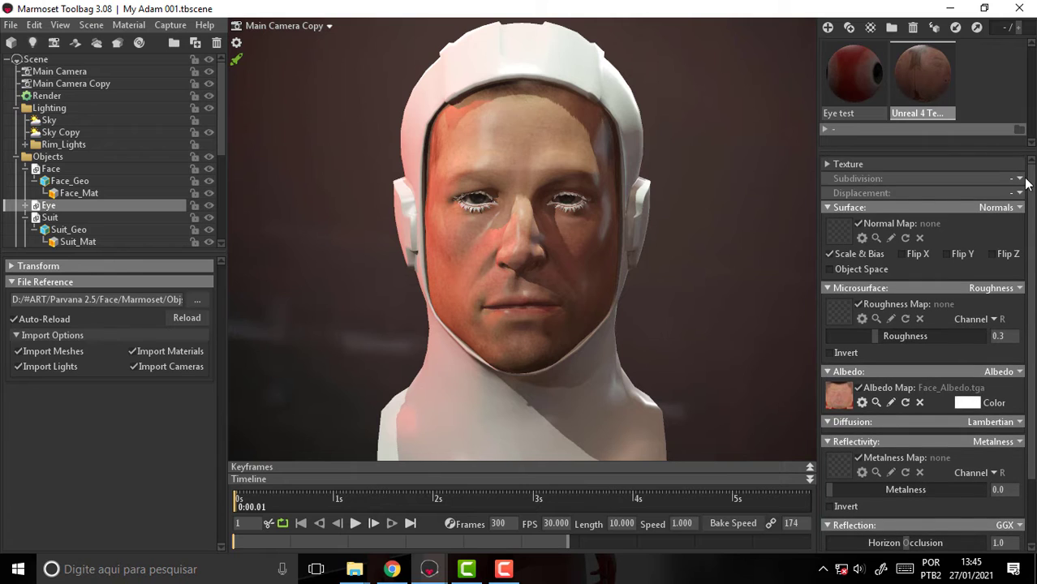
pyautogui.click(835, 234)
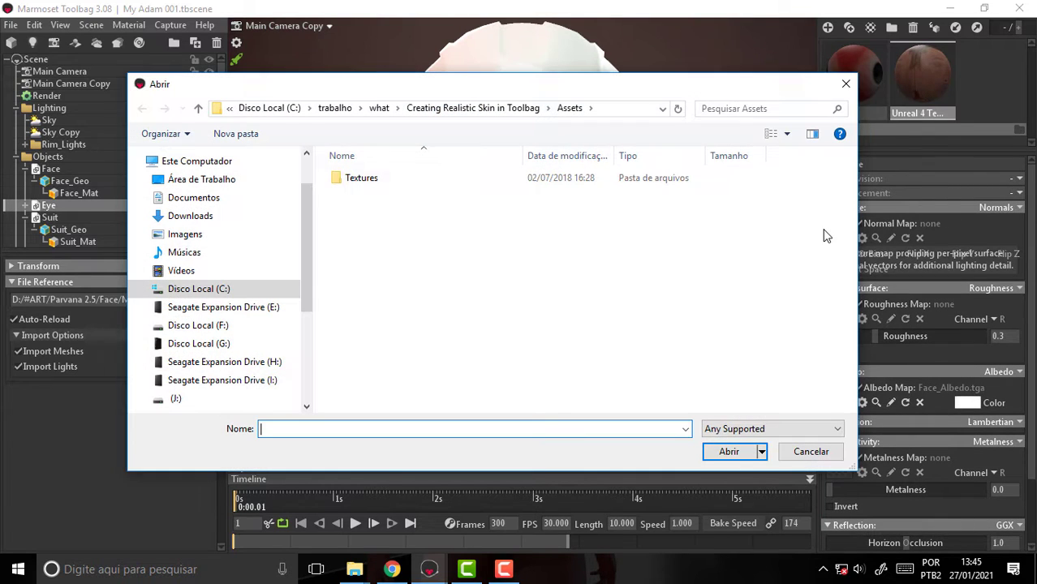
# Load Face_Normal.tga from the Textures folder as the face's normal map
pyautogui.doubleClick(363, 180)
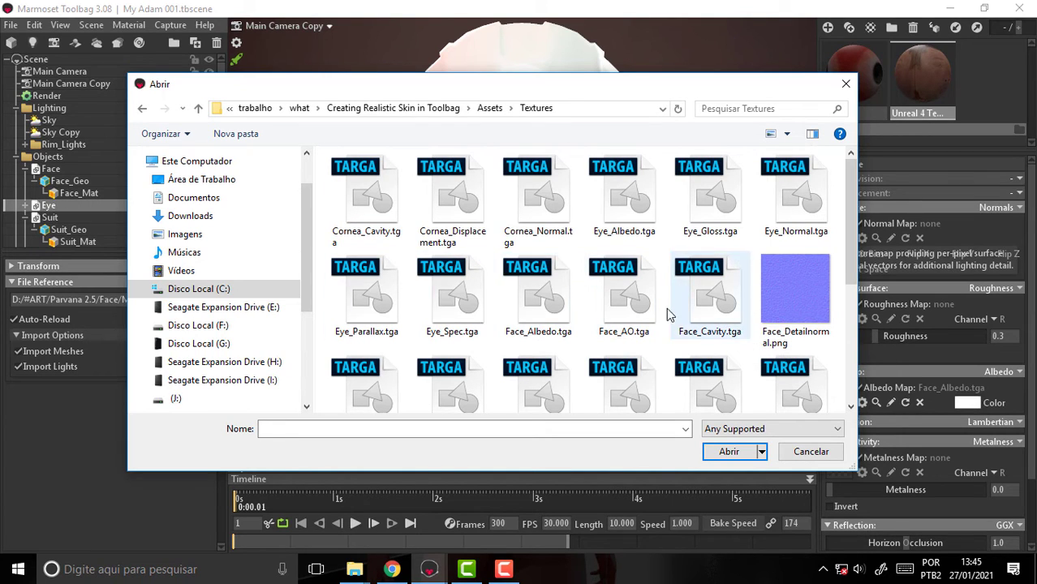
pyautogui.scroll(-3, 641, 318)
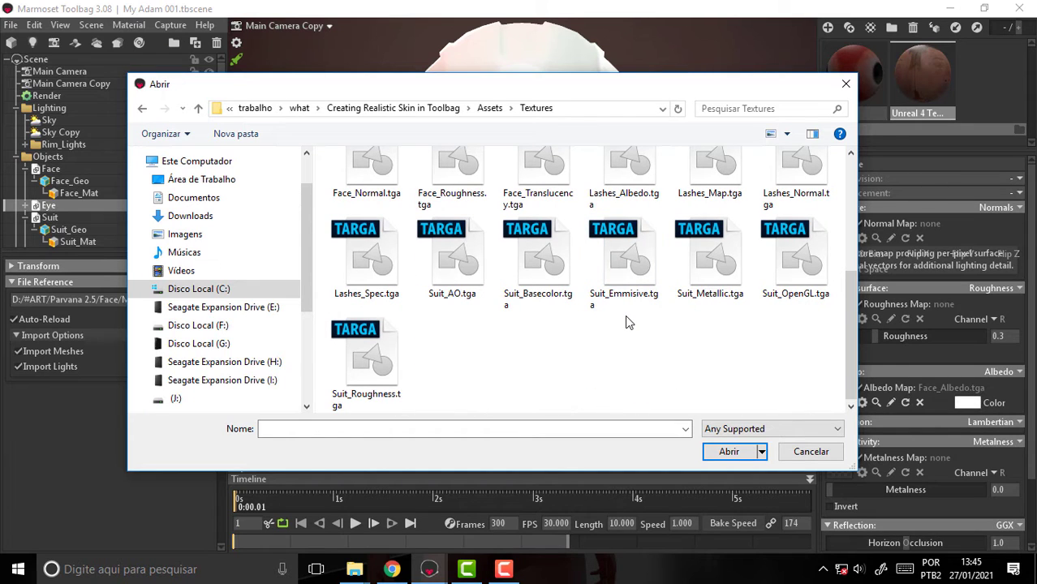
pyautogui.scroll(1, 639, 319)
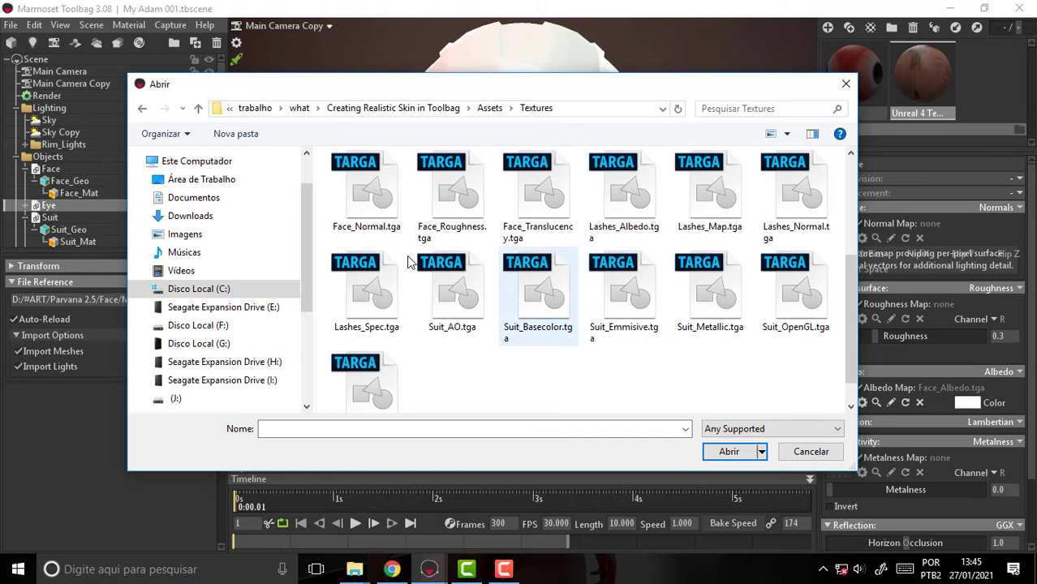
pyautogui.click(360, 188)
pyautogui.click(736, 454)
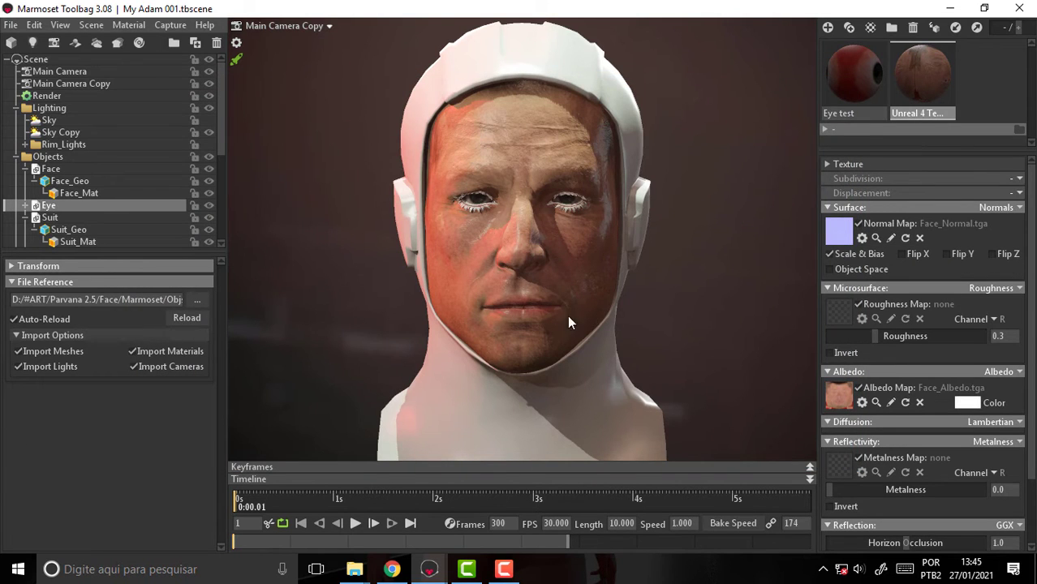
# Flip only the normal map's Y (green) channel, then bring up the reference scene
pyautogui.click(902, 254)
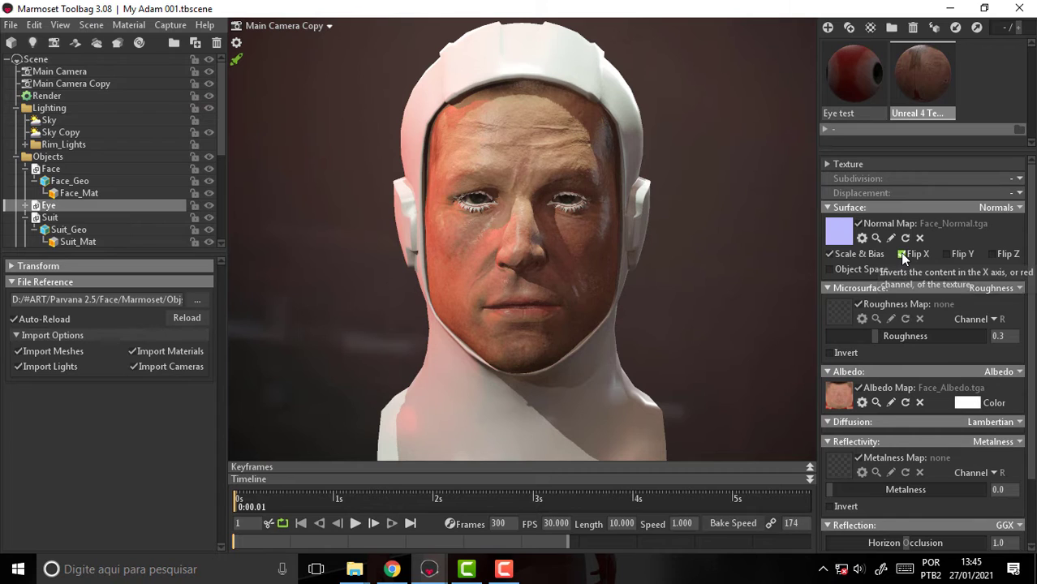
pyautogui.click(951, 253)
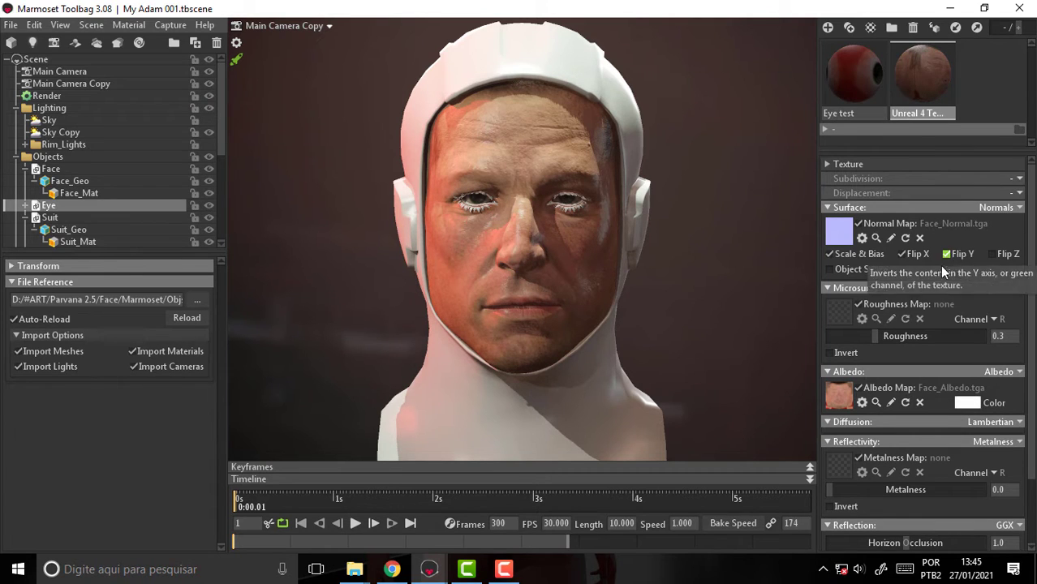
pyautogui.click(900, 254)
pyautogui.moveTo(429, 569)
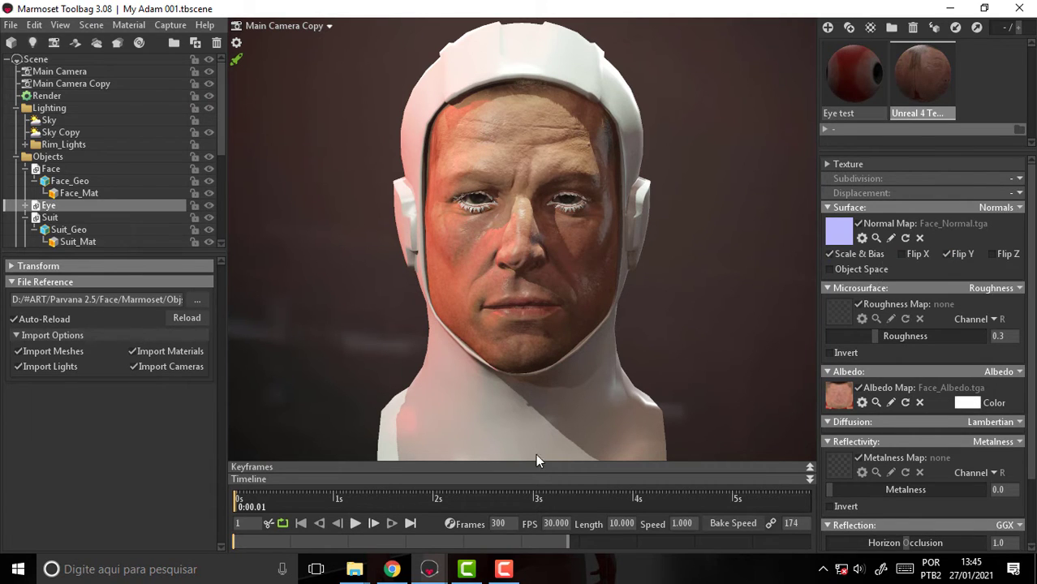
pyautogui.click(349, 499)
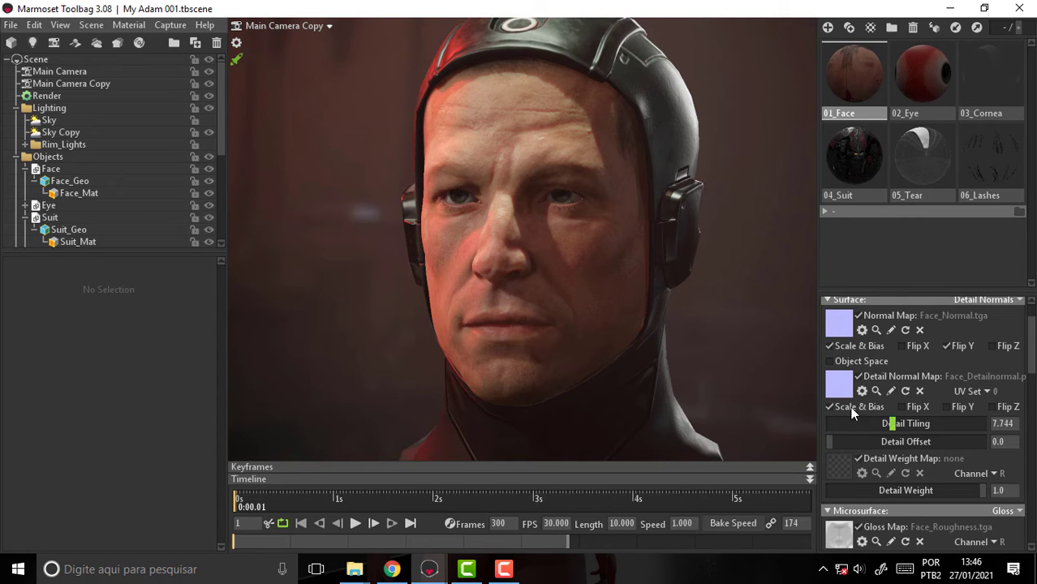
# Keep Roughness microsurface, switch Surface to Detail Normals, and browse for Face_Detailnormal.png
pyautogui.moveTo(428, 568)
pyautogui.click(496, 513)
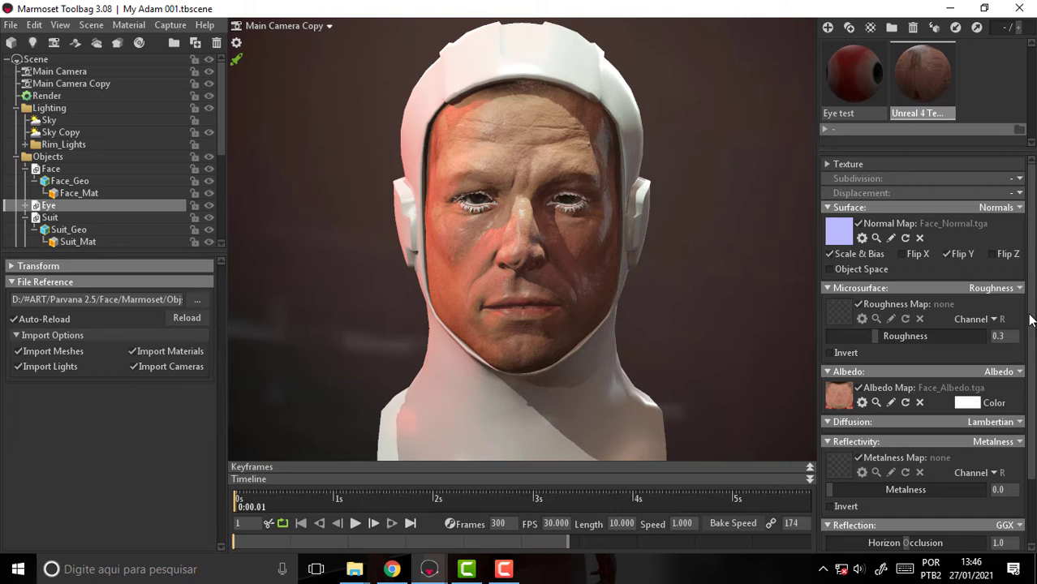
pyautogui.scroll(-2, 1033, 297)
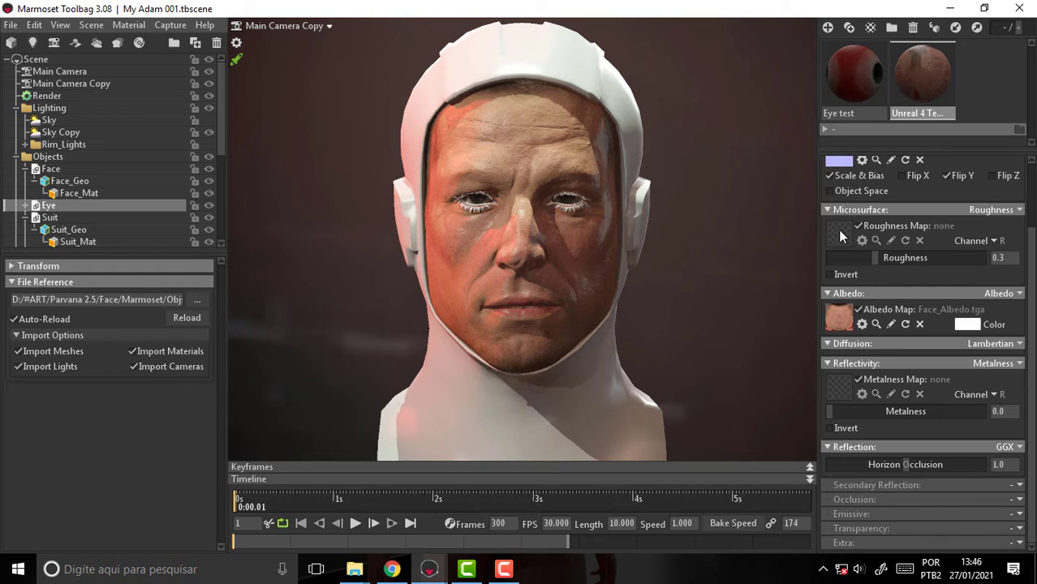
pyautogui.click(1006, 211)
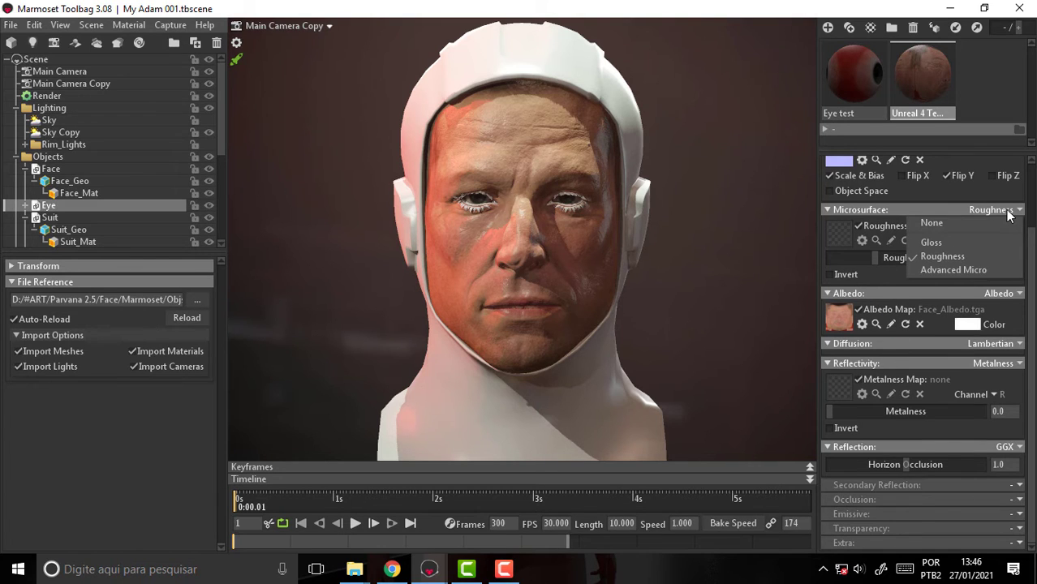
pyautogui.click(1032, 257)
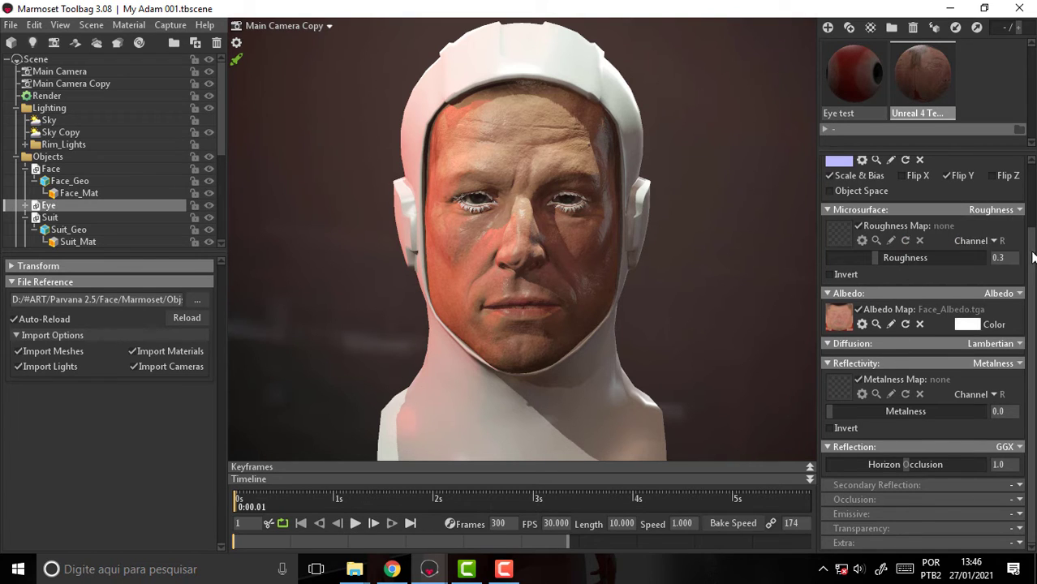
pyautogui.scroll(3, 997, 257)
pyautogui.click(1000, 205)
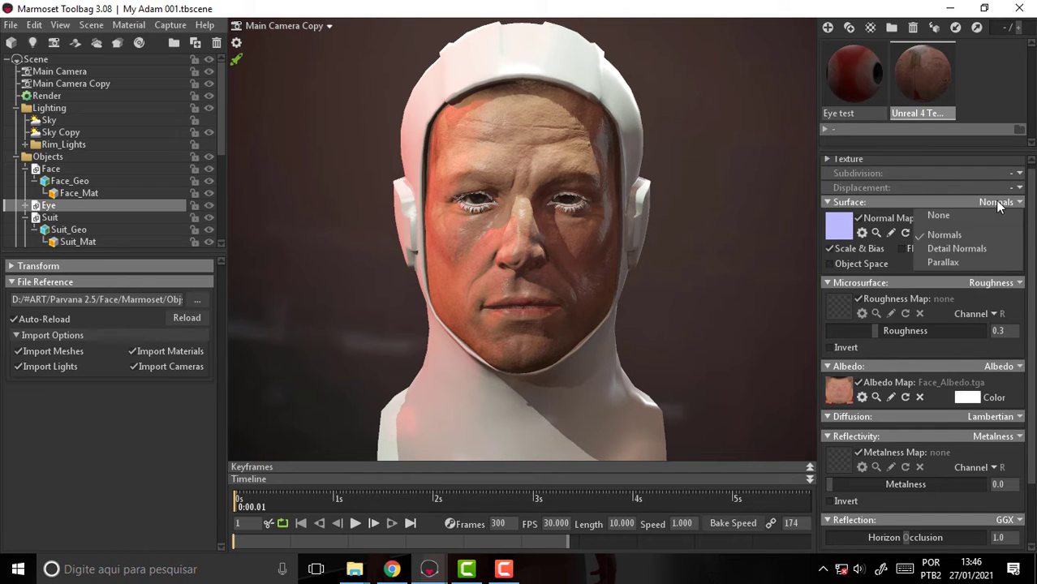
pyautogui.click(979, 250)
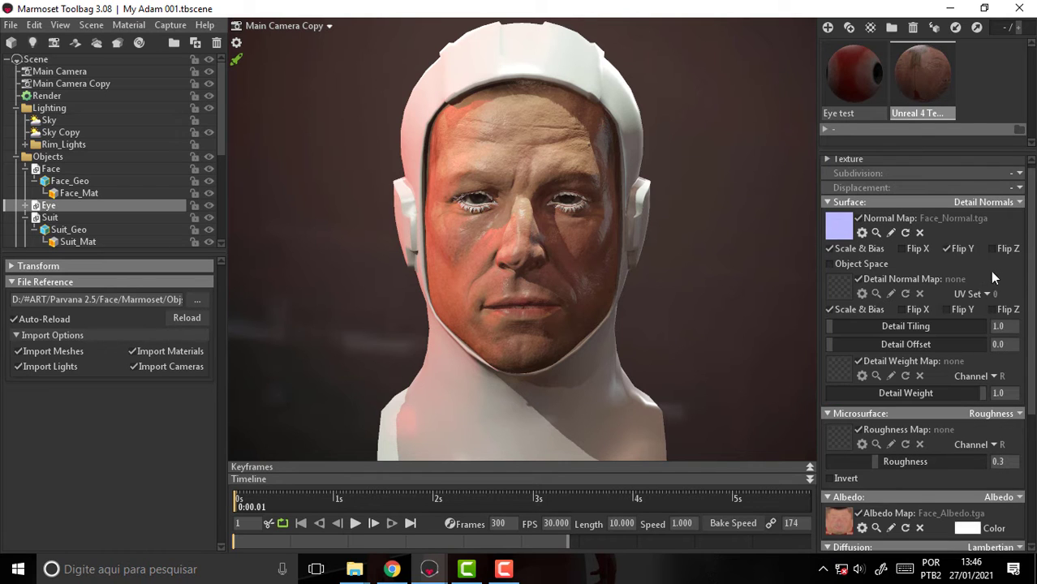
pyautogui.click(841, 291)
# Load Face_Detailnormal.png as the face's detail normal and set detail tiling to 7.8
pyautogui.click(795, 301)
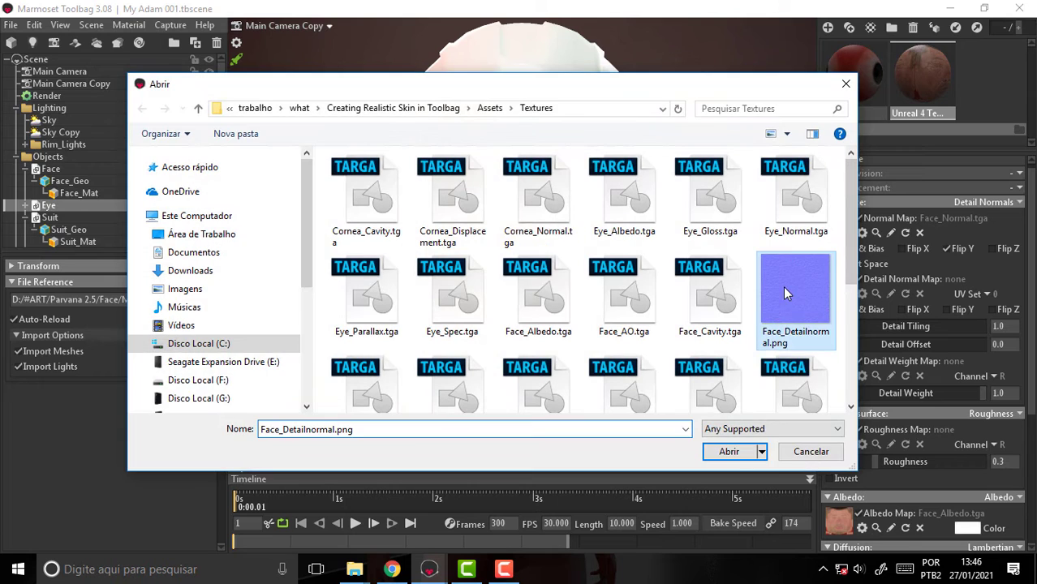
pyautogui.click(727, 448)
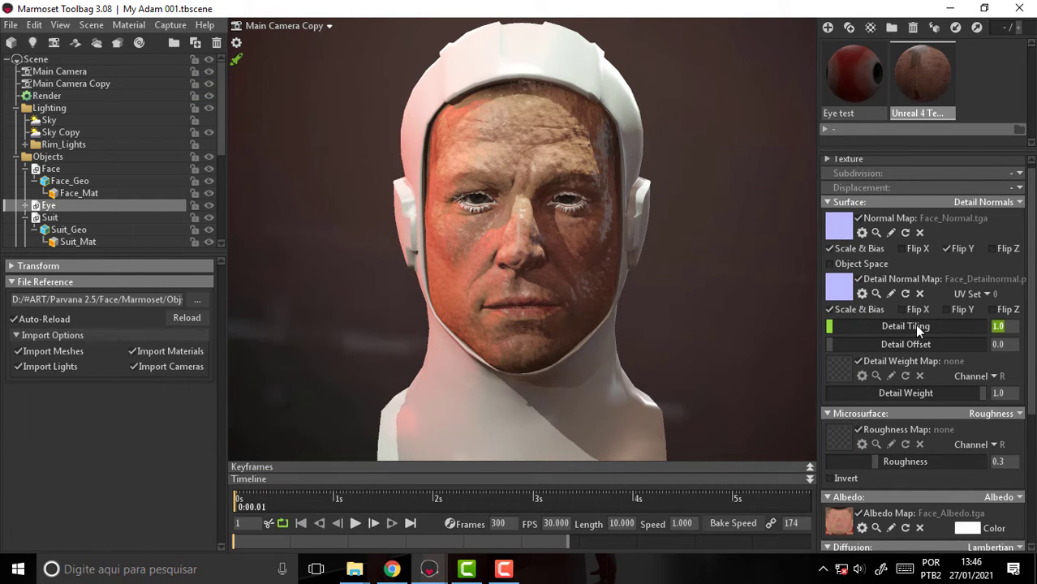
pyautogui.write('7')
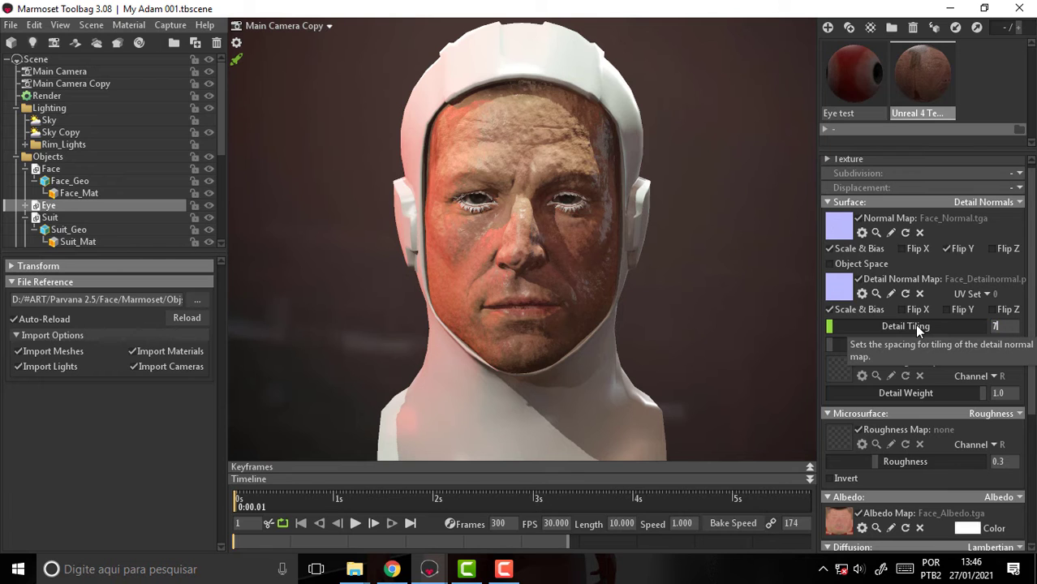
pyautogui.write('.8')
pyautogui.press('Return')
# Orbit to a three-quarter view to inspect the face, then bring up the reference scene
pyautogui.scroll(2, 665, 204)
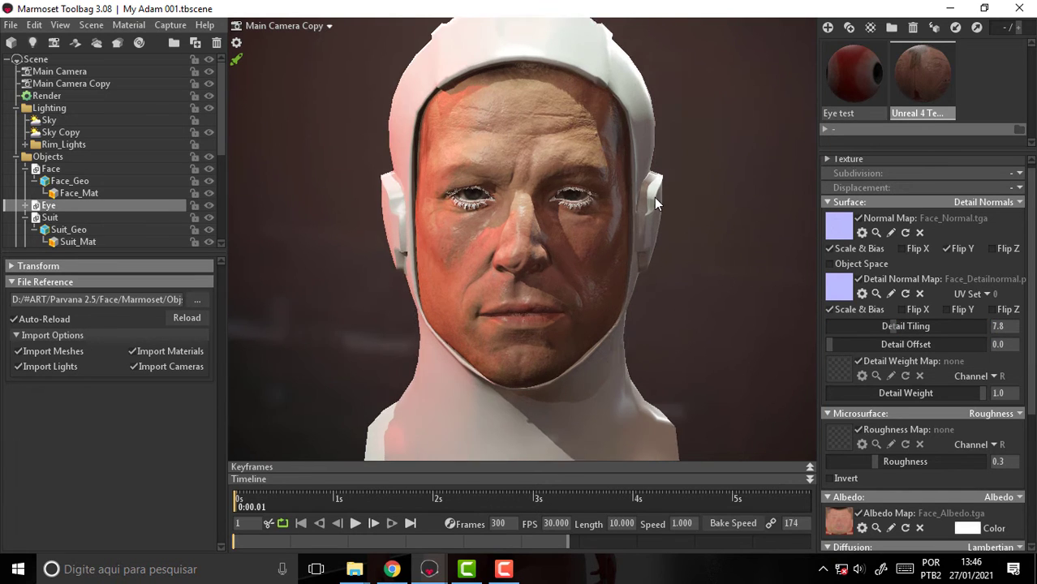
pyautogui.scroll(2, 654, 198)
pyautogui.scroll(3, 646, 193)
pyautogui.scroll(3, 651, 197)
pyautogui.scroll(-2, 639, 187)
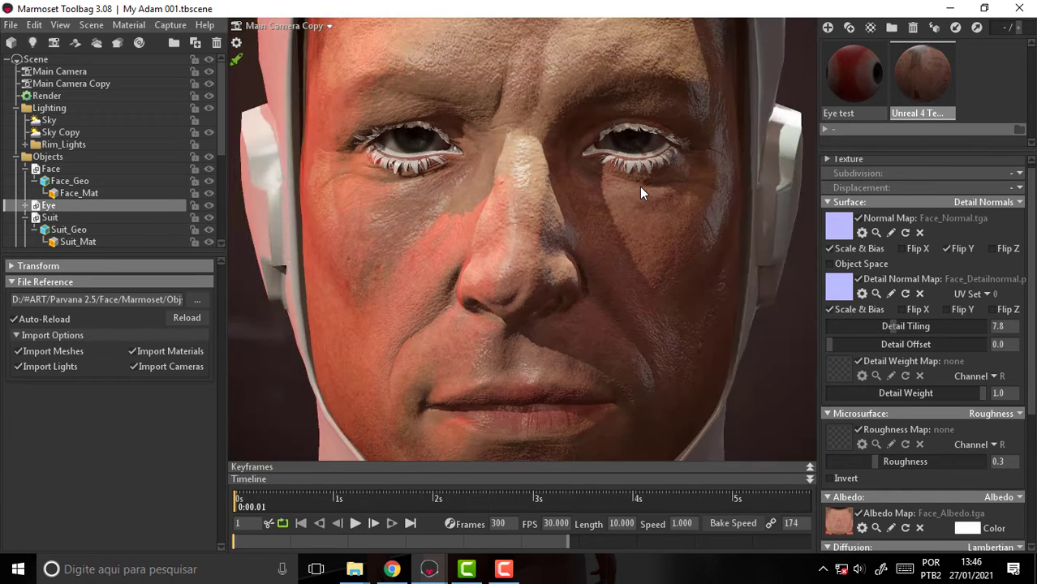
pyautogui.moveTo(561, 227)
pyautogui.mouseDown()
pyautogui.moveTo(549, 133)
pyautogui.moveTo(580, 157)
pyautogui.moveTo(635, 118)
pyautogui.moveTo(509, 102)
pyautogui.moveTo(550, 139)
pyautogui.moveTo(544, 155)
pyautogui.moveTo(567, 158)
pyautogui.mouseUp()
pyautogui.scroll(-2, 569, 159)
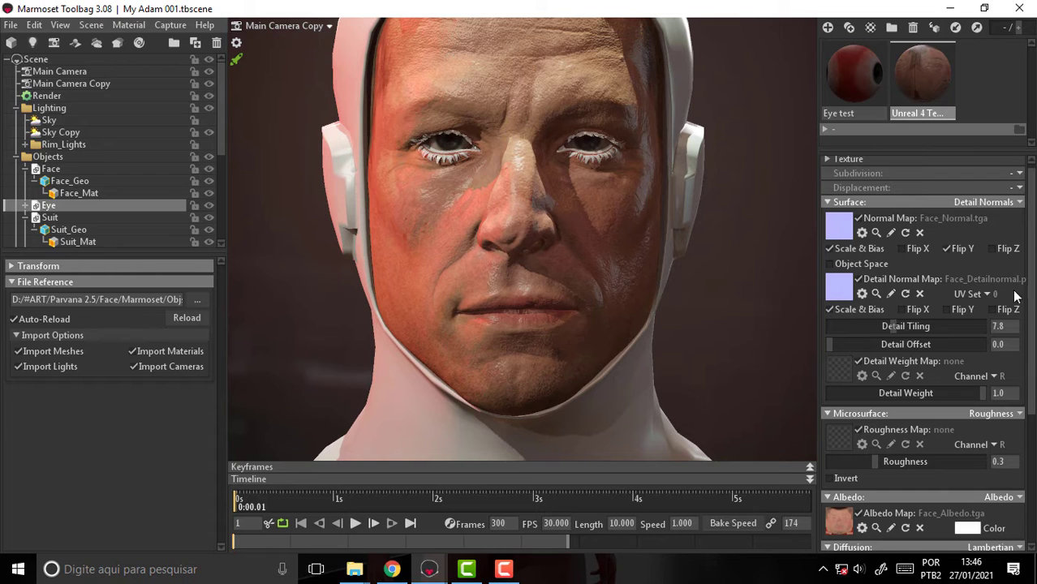
pyautogui.scroll(-2, 1031, 304)
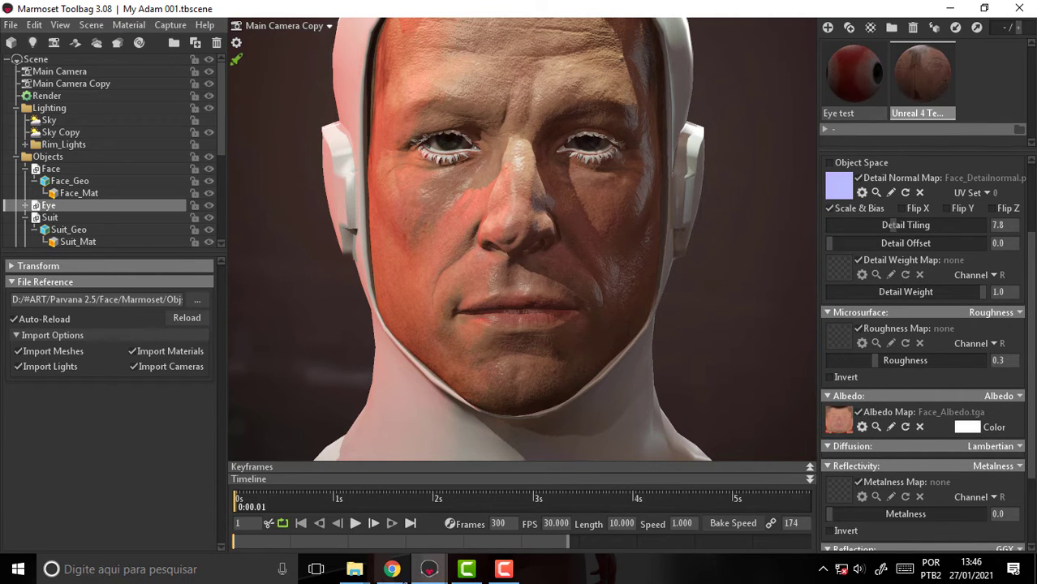
pyautogui.click(503, 496)
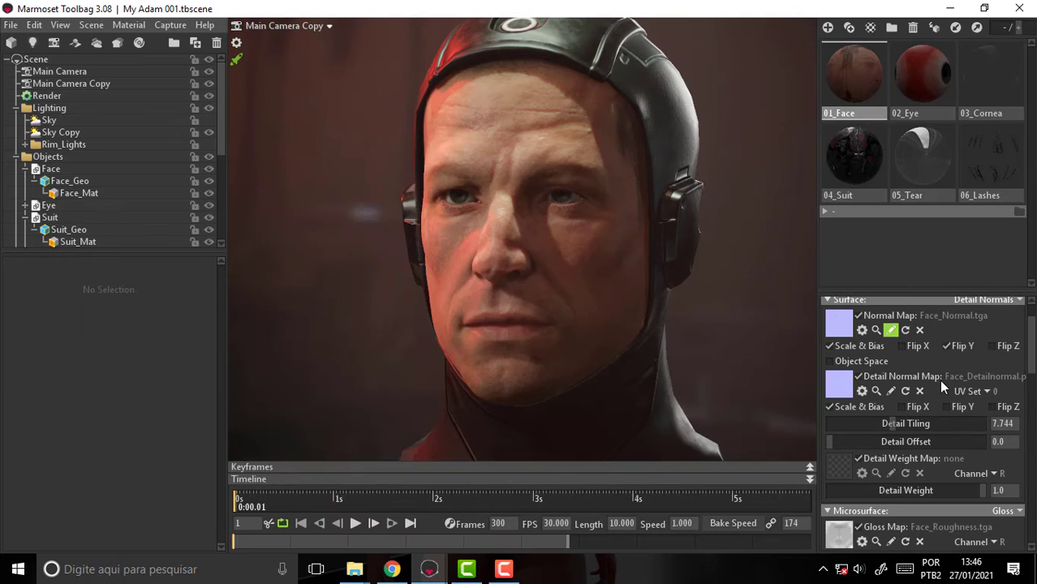
# Check the reference face's inverted Face_Roughness.tga gloss map, then return to the white-suit scene
pyautogui.moveTo(1032, 359); pyautogui.dragTo(1034, 388)
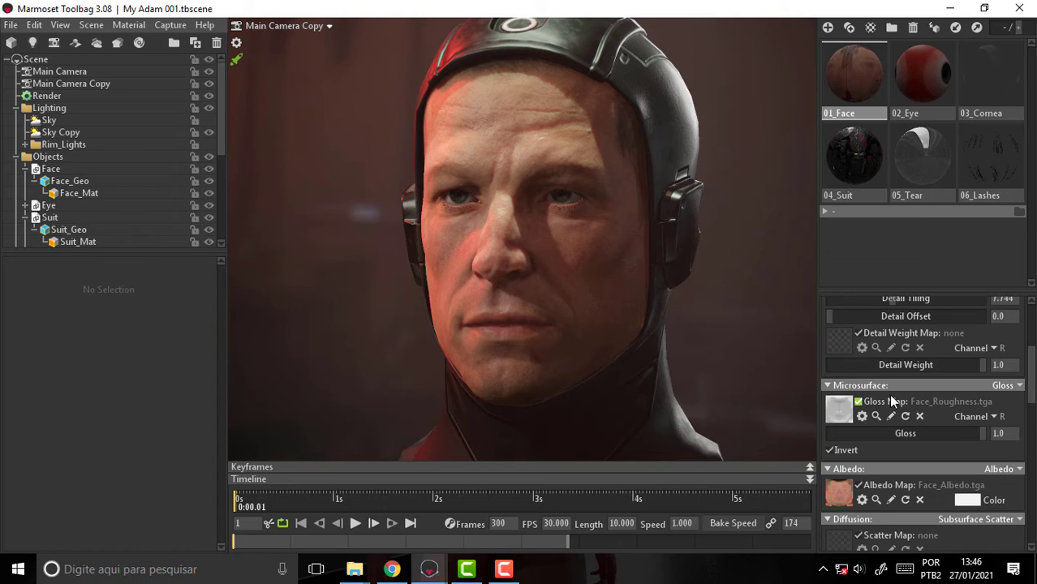
pyautogui.click(430, 569)
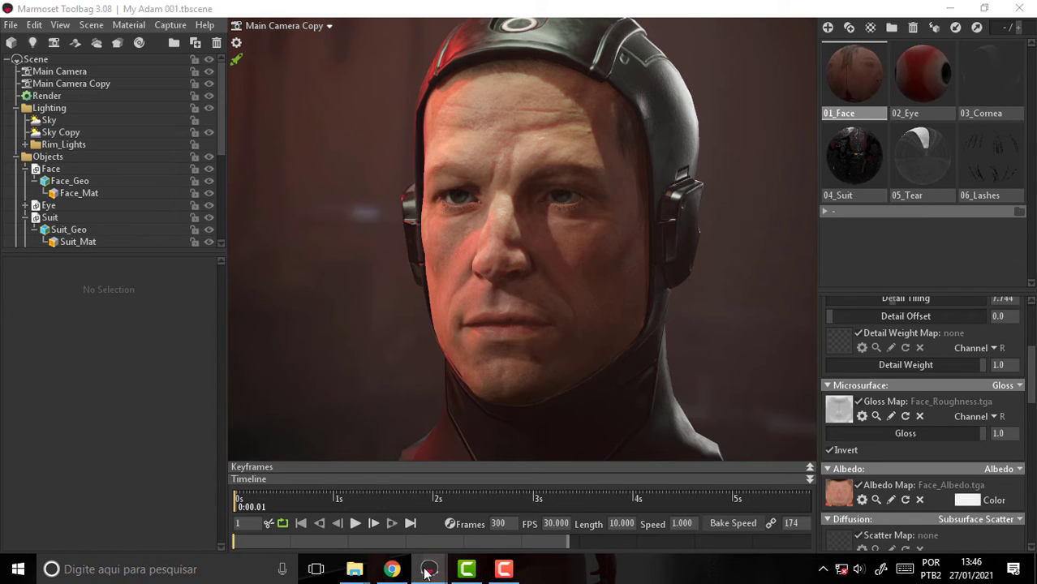
pyautogui.click(506, 526)
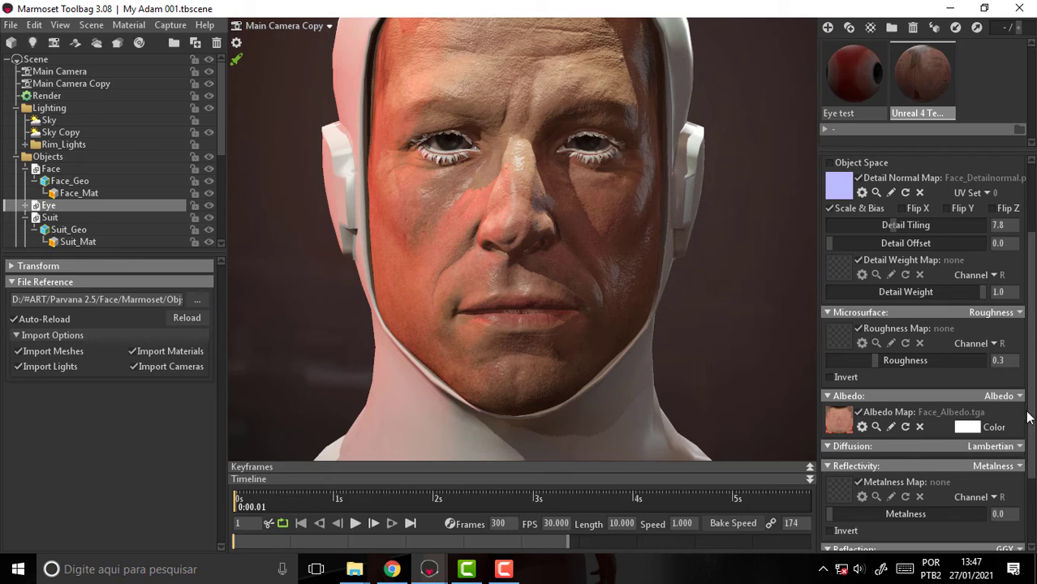
pyautogui.scroll(-2, 1032, 351)
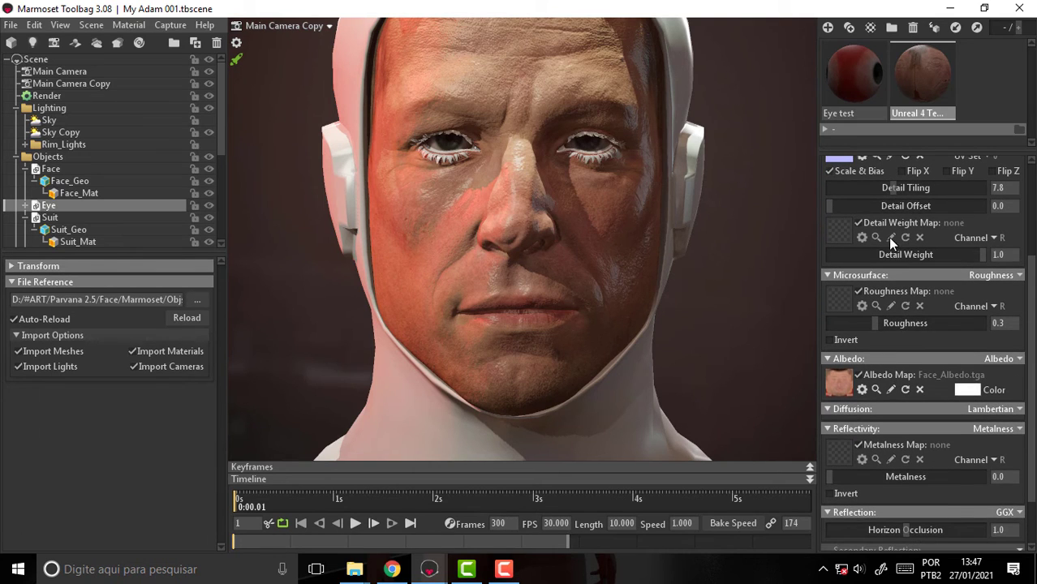
# Browse roughness textures without loading one, and compare against the reference scene
pyautogui.click(839, 298)
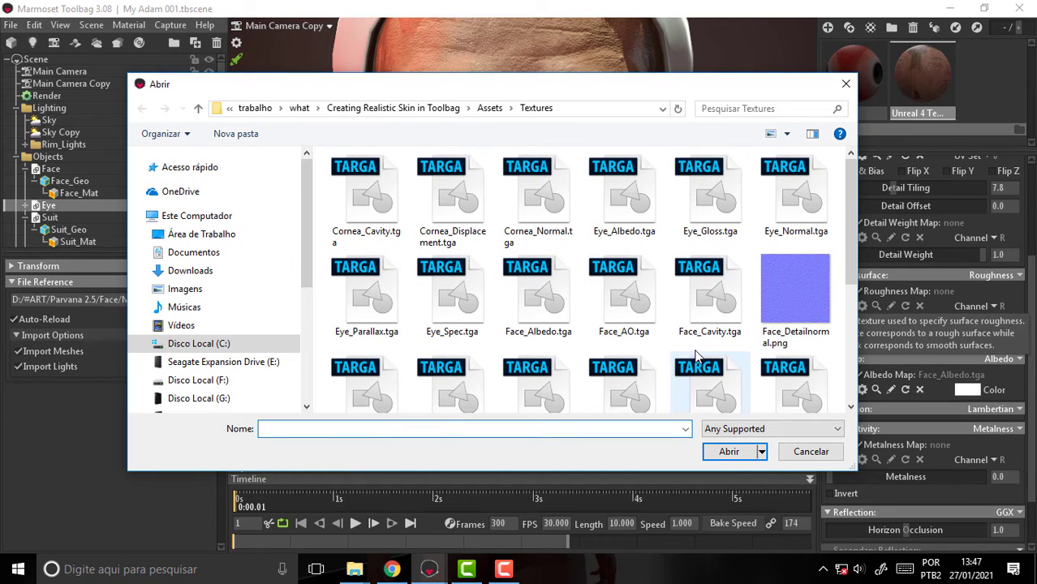
pyautogui.scroll(-1, 551, 292)
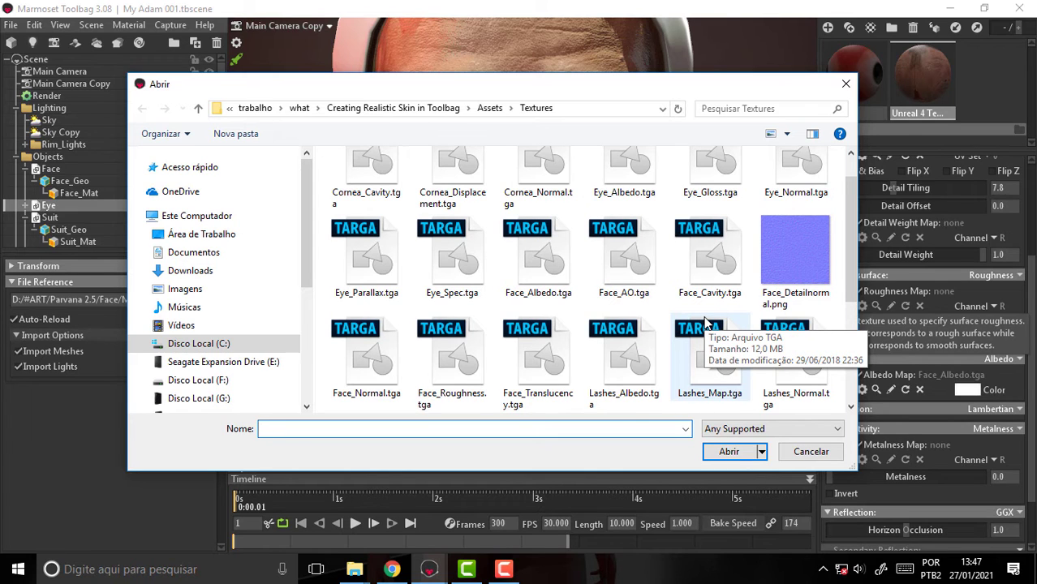
pyautogui.scroll(1, 704, 323)
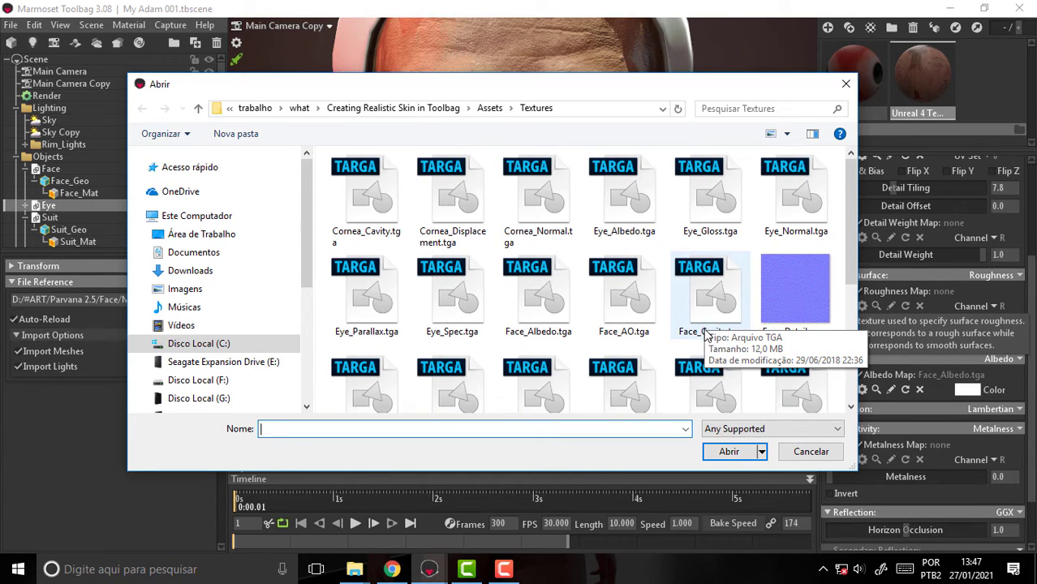
pyautogui.scroll(-3, 706, 333)
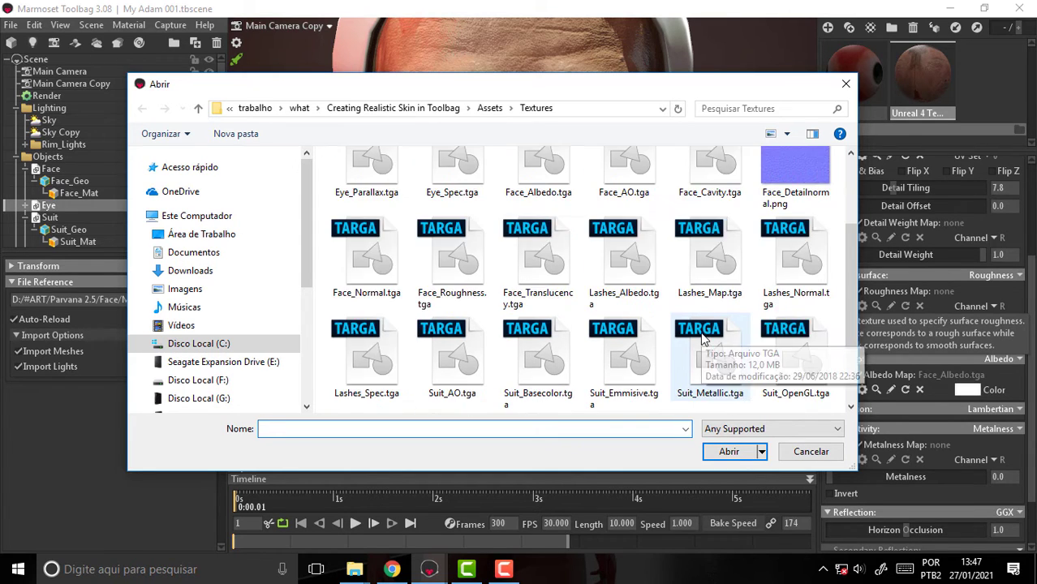
pyautogui.click(810, 452)
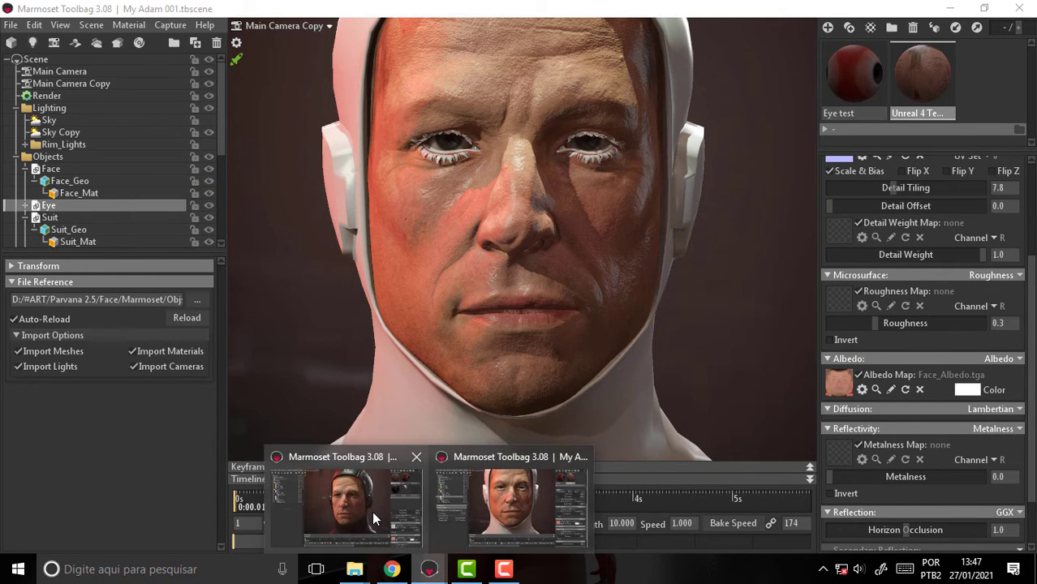
pyautogui.click(372, 513)
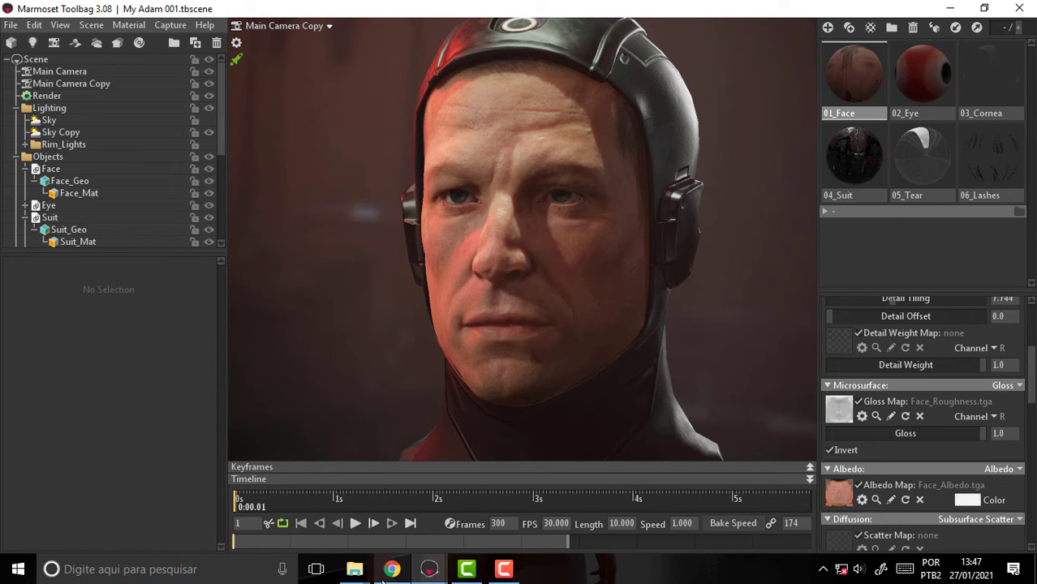
pyautogui.click(428, 569)
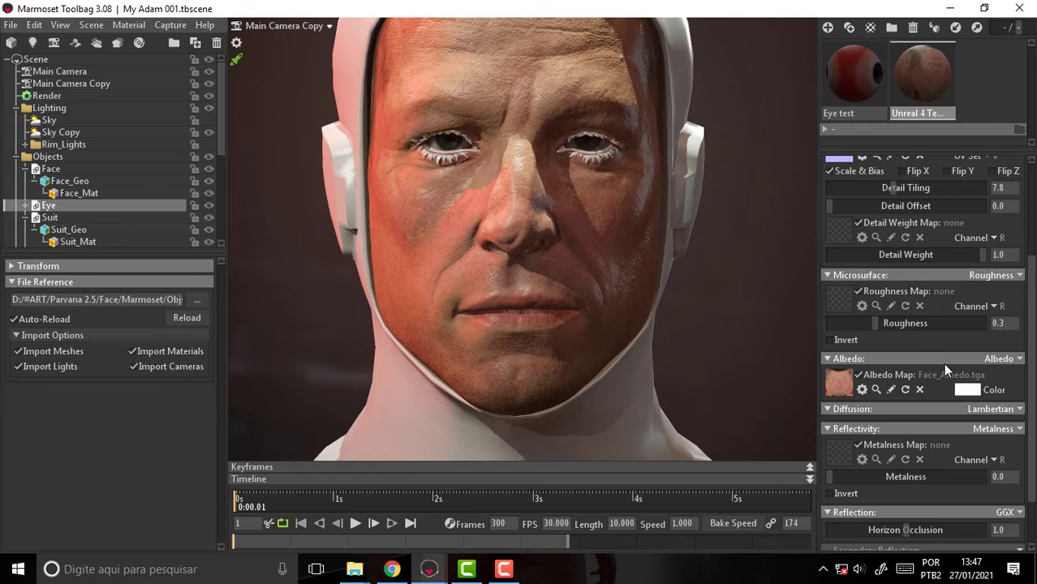
# Toggle the roughness map off and on, then load Face_Roughness.tga into it
pyautogui.click(883, 290)
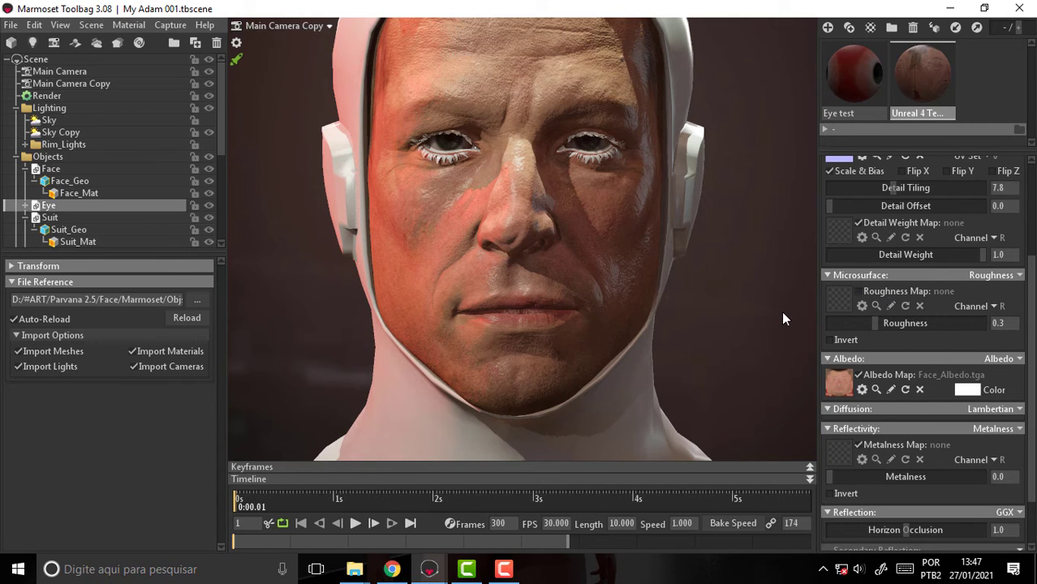
pyautogui.click(859, 291)
pyautogui.click(838, 297)
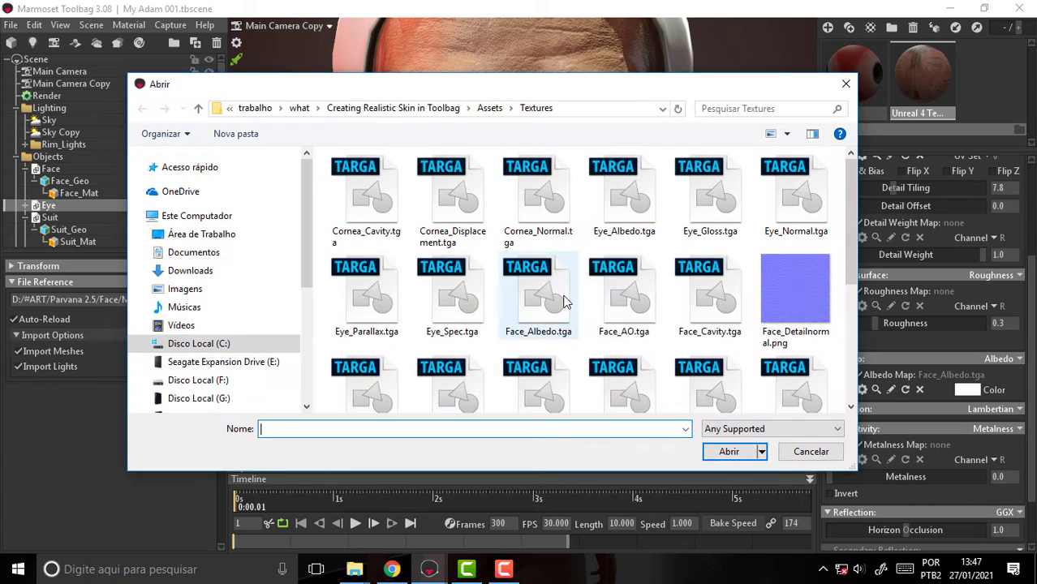
pyautogui.scroll(-3, 591, 314)
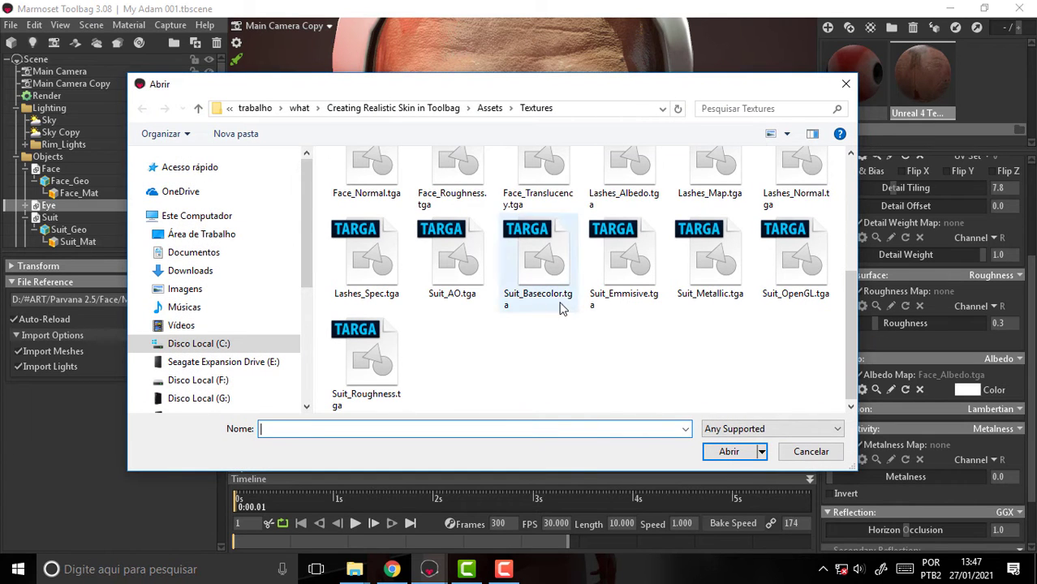
pyautogui.scroll(1, 603, 320)
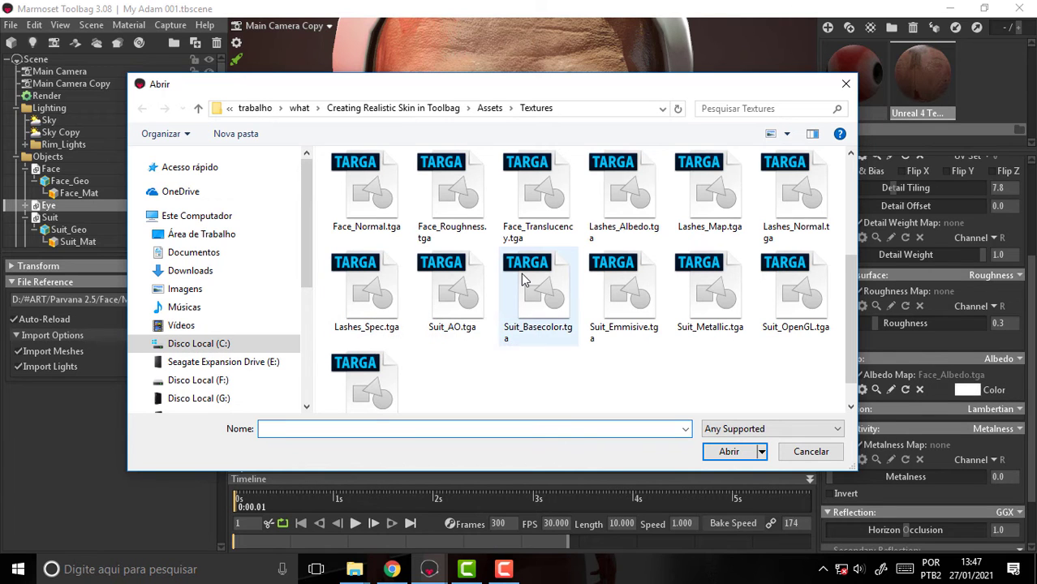
pyautogui.click(452, 195)
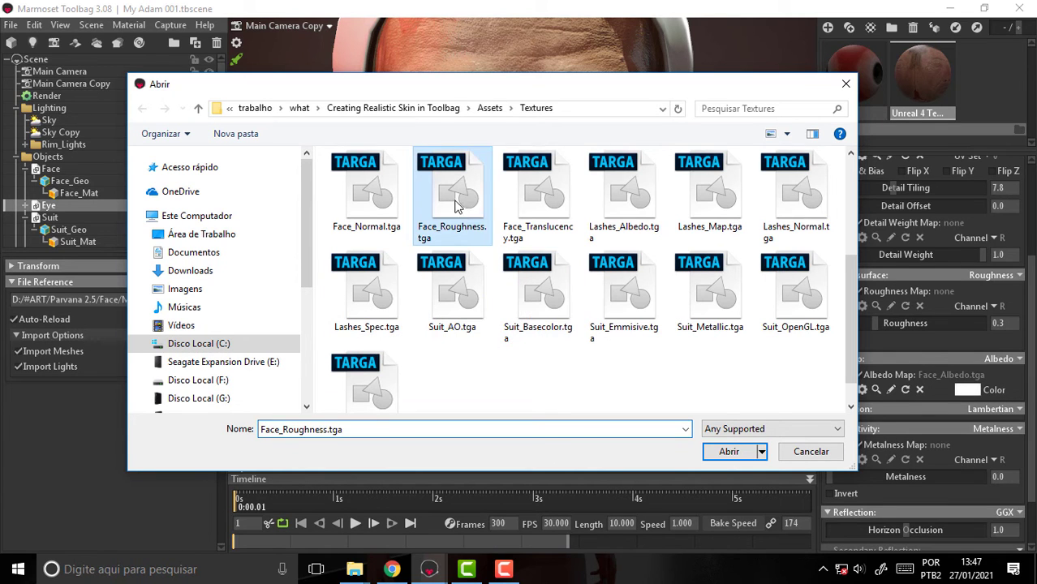
pyautogui.click(720, 450)
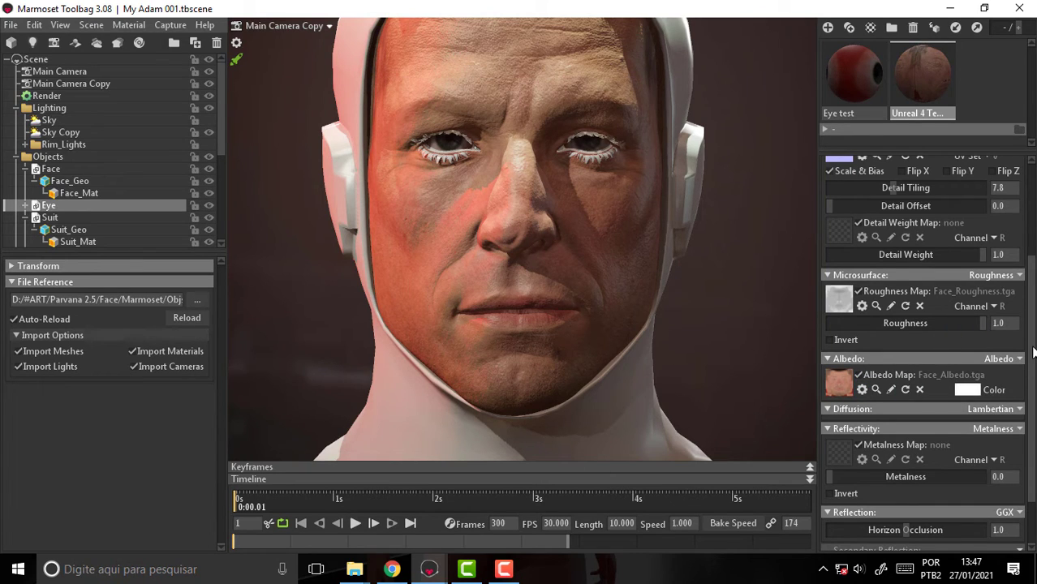
pyautogui.scroll(-1, 1033, 358)
pyautogui.scroll(-1, 1033, 359)
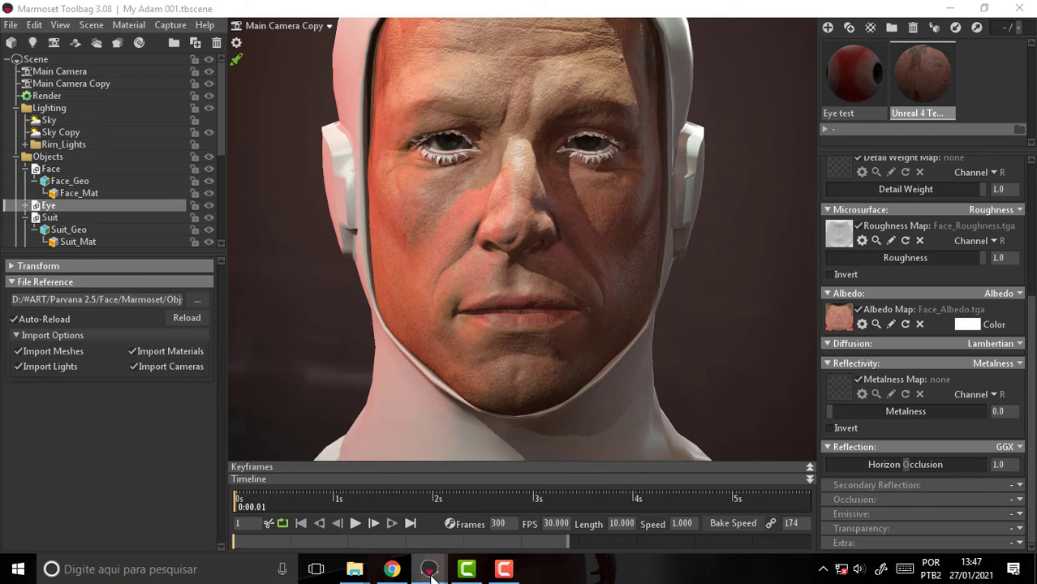
pyautogui.click(390, 524)
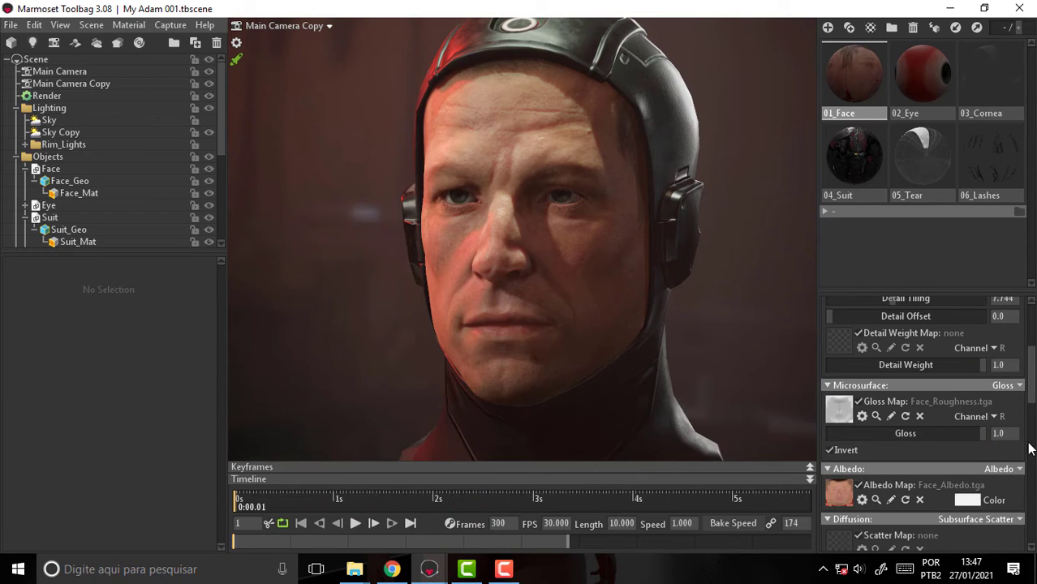
pyautogui.scroll(-5, 1033, 380)
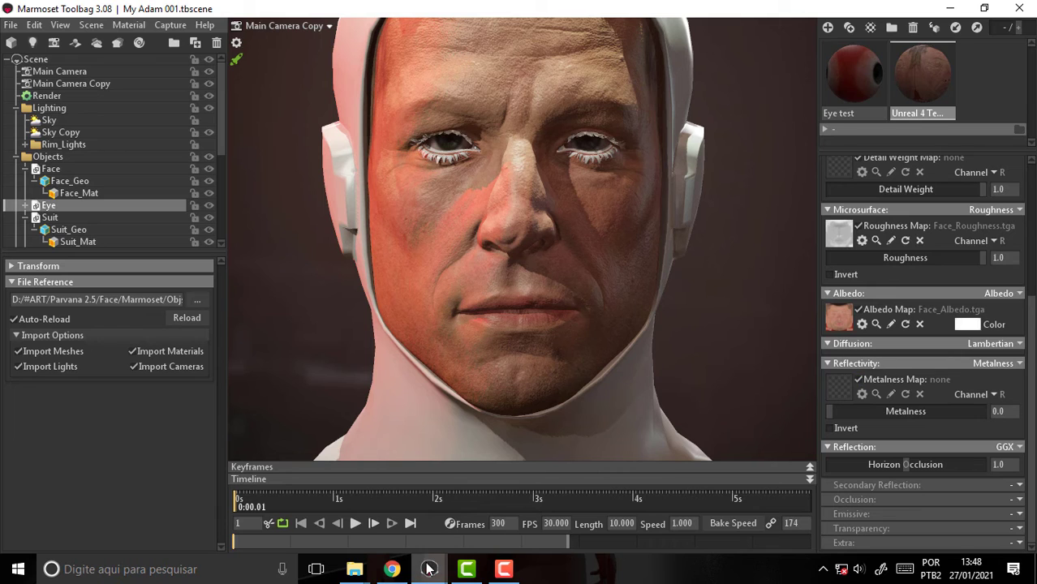
pyautogui.moveTo(429, 570)
pyautogui.click(528, 511)
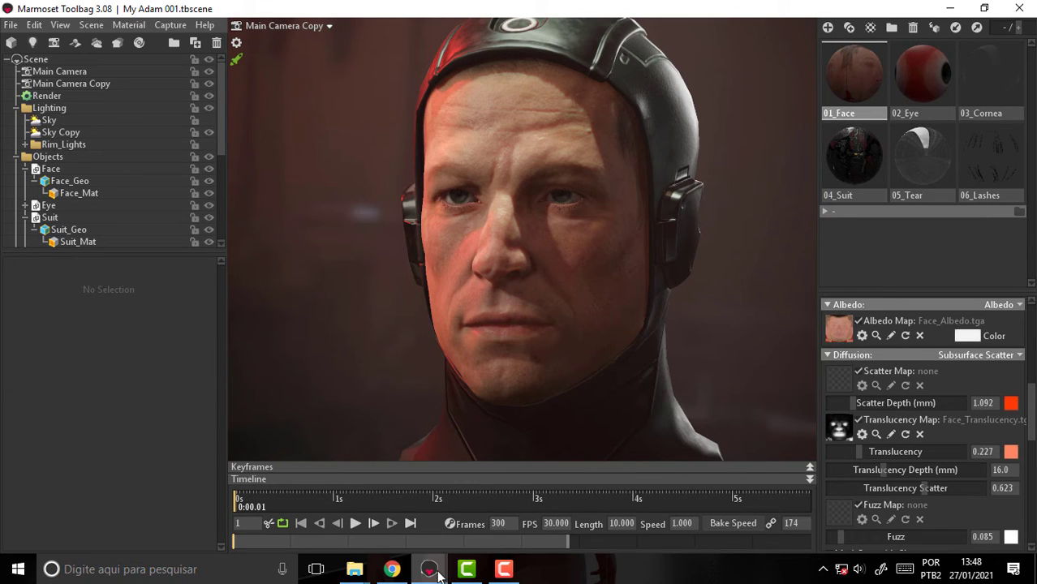
pyautogui.click(518, 506)
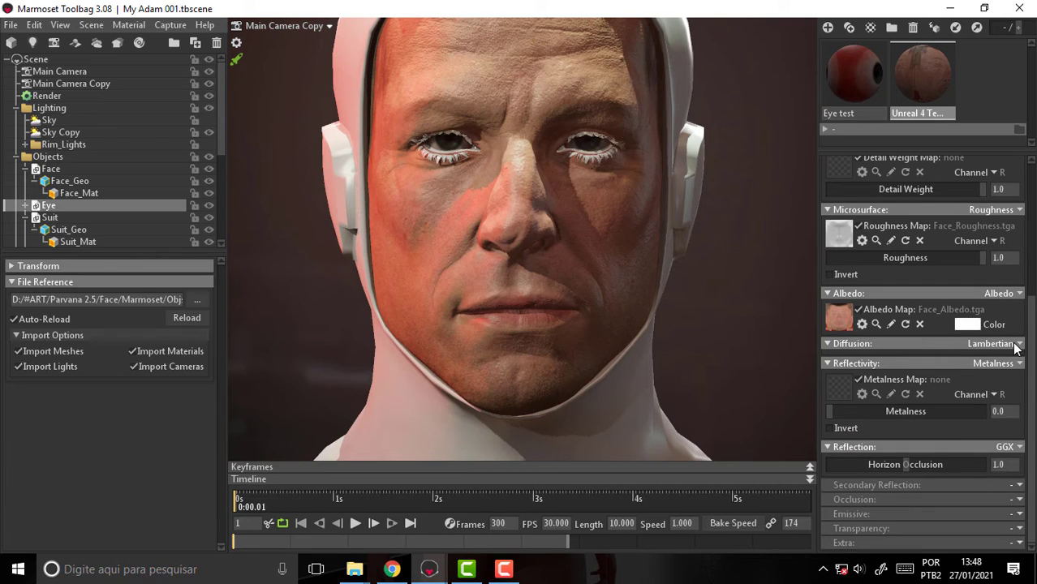
# Set diffusion to Subsurface Scatter with orange-red scatter colour #f76238, then view the reference scene
pyautogui.click(1002, 344)
pyautogui.click(974, 419)
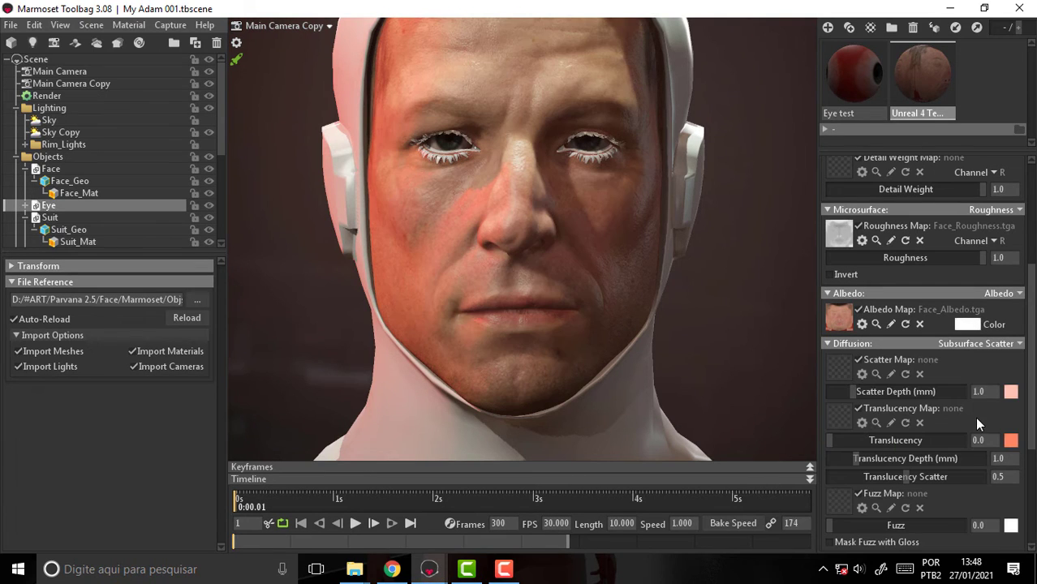
pyautogui.click(1010, 393)
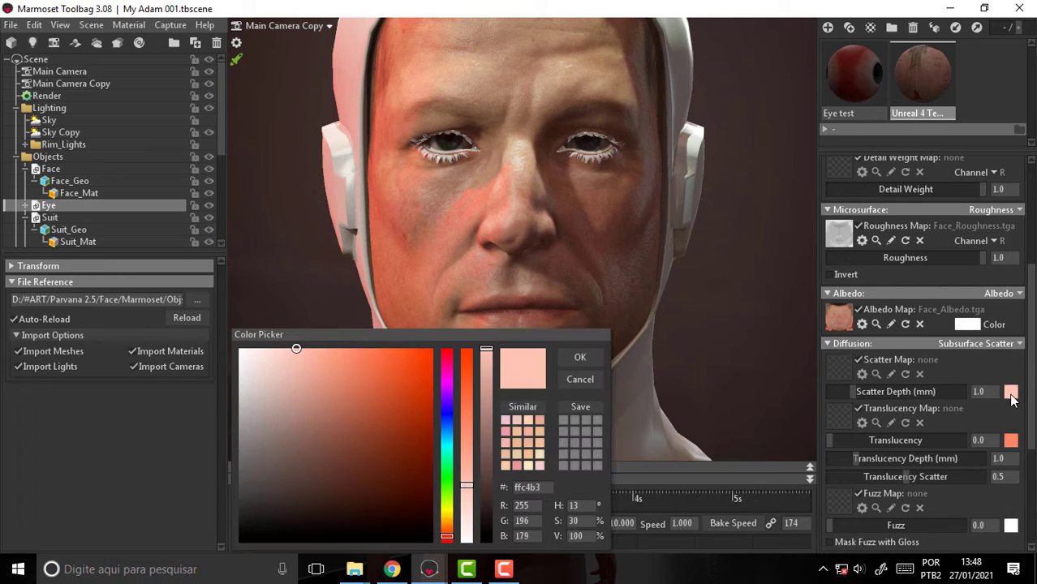
pyautogui.moveTo(357, 370)
pyautogui.mouseDown()
pyautogui.moveTo(383, 355)
pyautogui.moveTo(517, 357)
pyautogui.mouseUp()
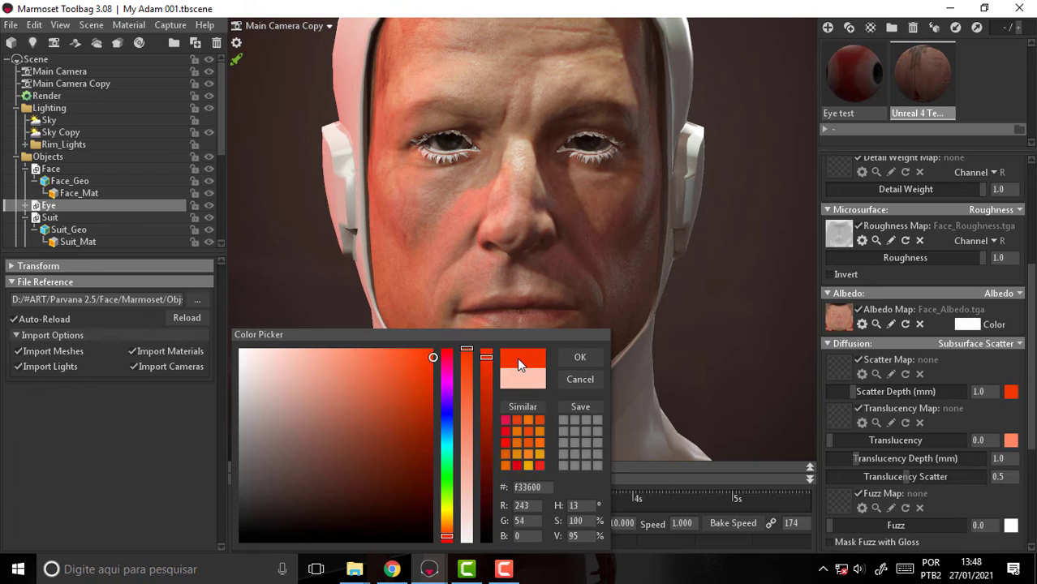
pyautogui.click(487, 361)
pyautogui.moveTo(378, 361); pyautogui.dragTo(389, 354)
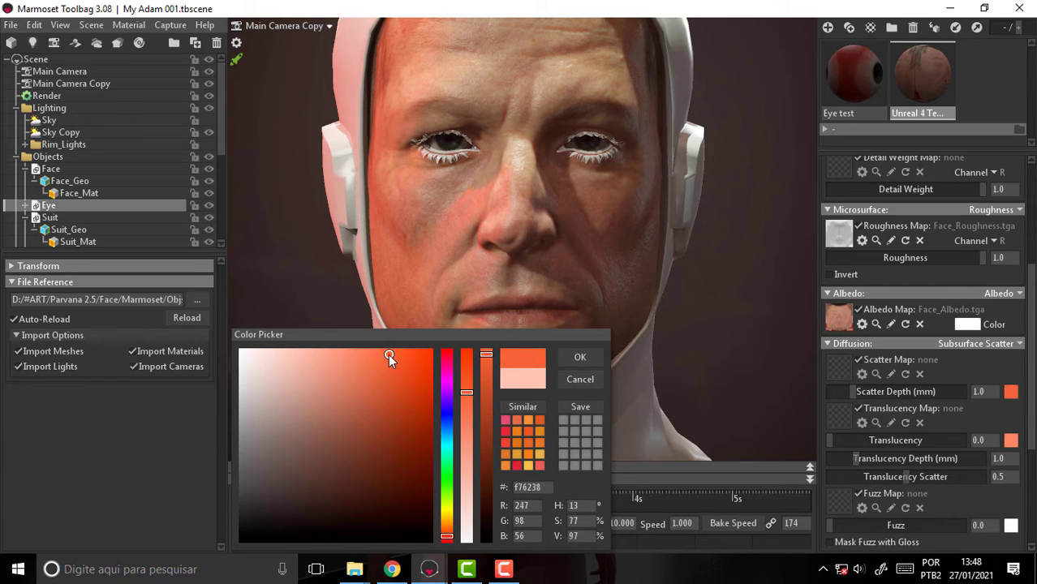
pyautogui.click(580, 359)
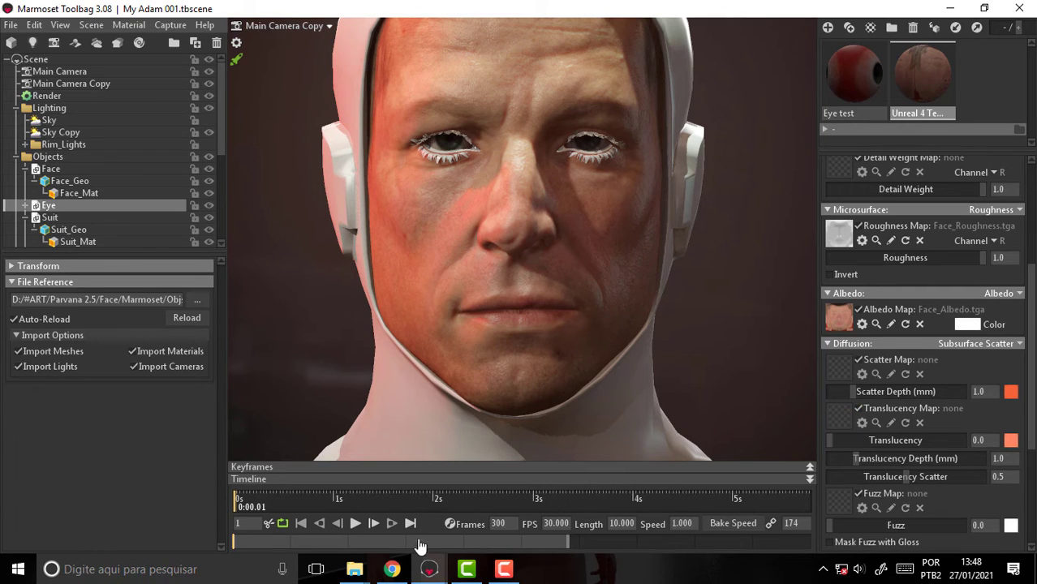
pyautogui.moveTo(429, 570)
pyautogui.click(366, 497)
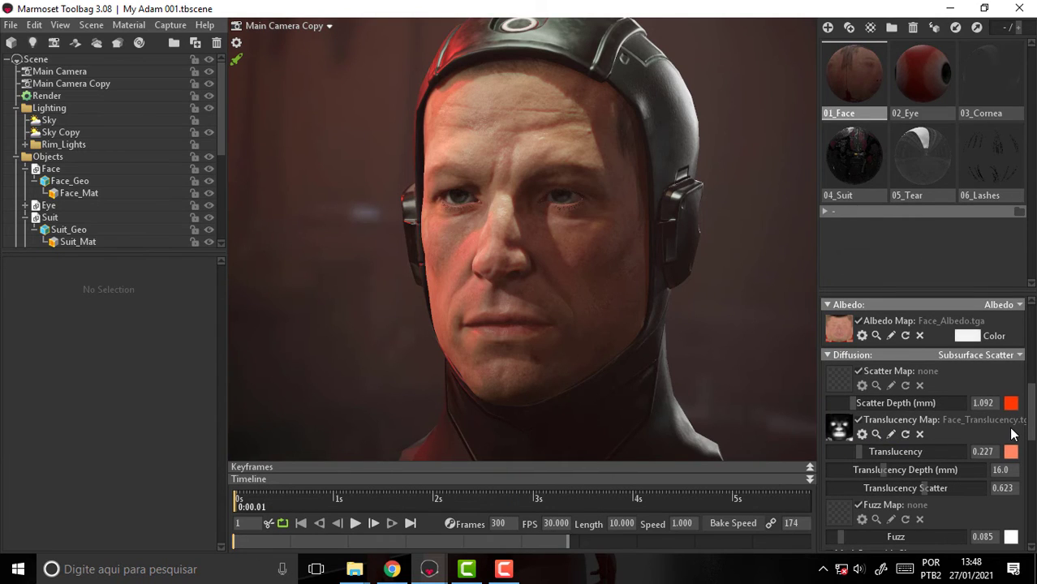
# Back in the white-suit scene, load Face_Translucency.tga into the face's Translucency Map slot
pyautogui.click(429, 570)
pyautogui.click(488, 542)
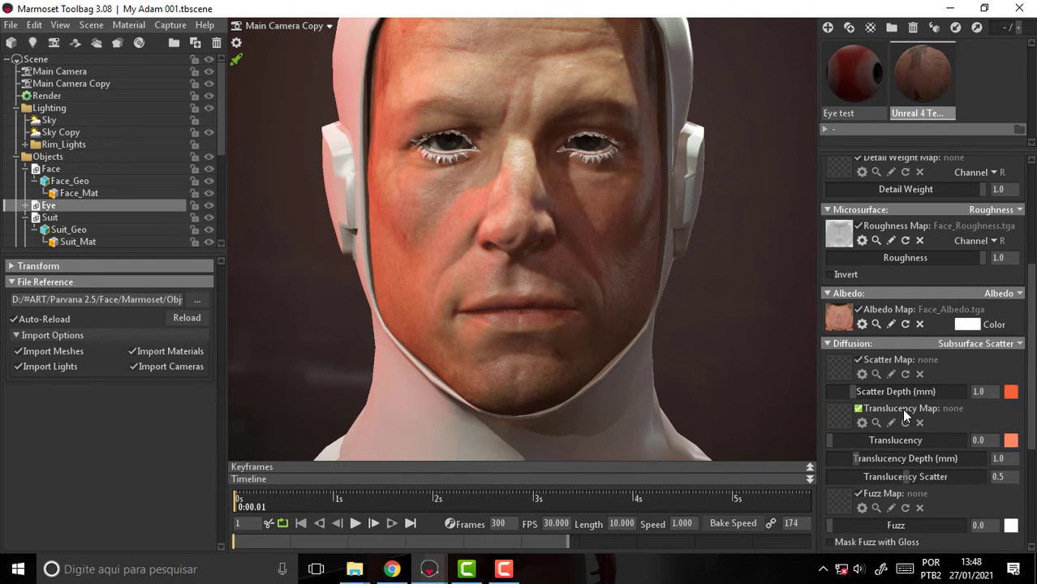
pyautogui.click(840, 417)
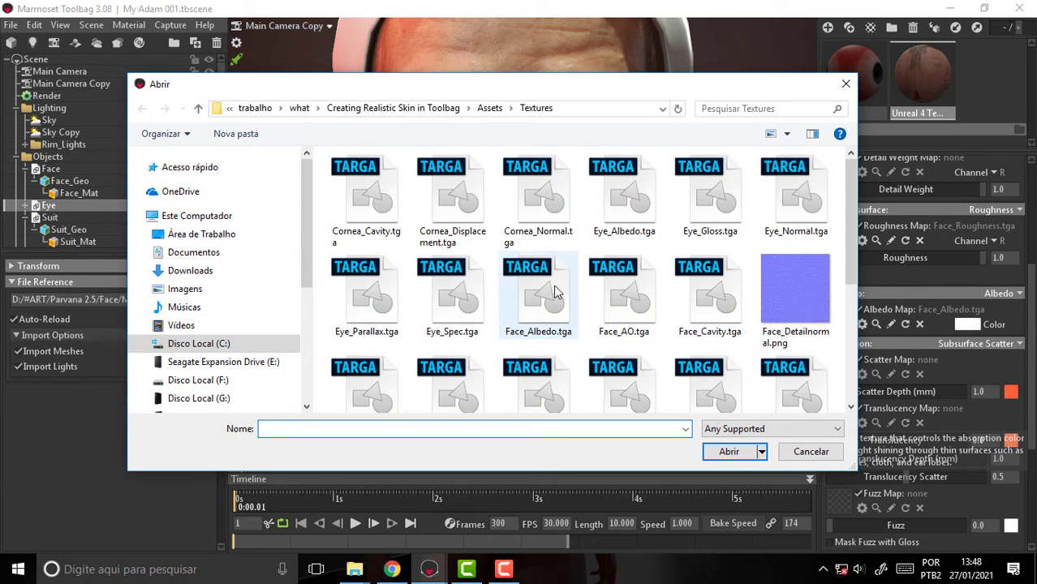
pyautogui.scroll(-1, 573, 309)
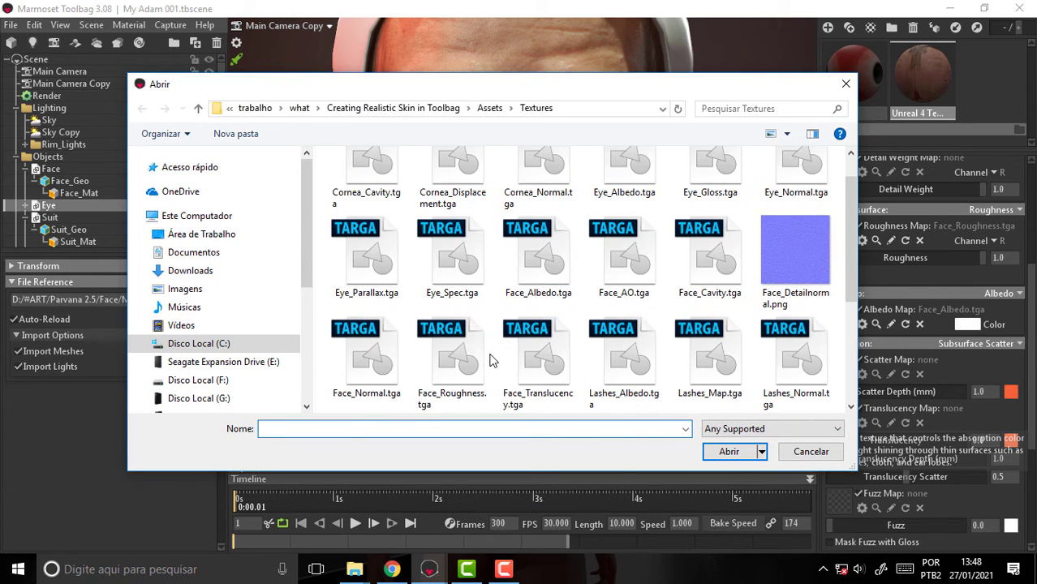
pyautogui.click(542, 364)
pyautogui.click(725, 452)
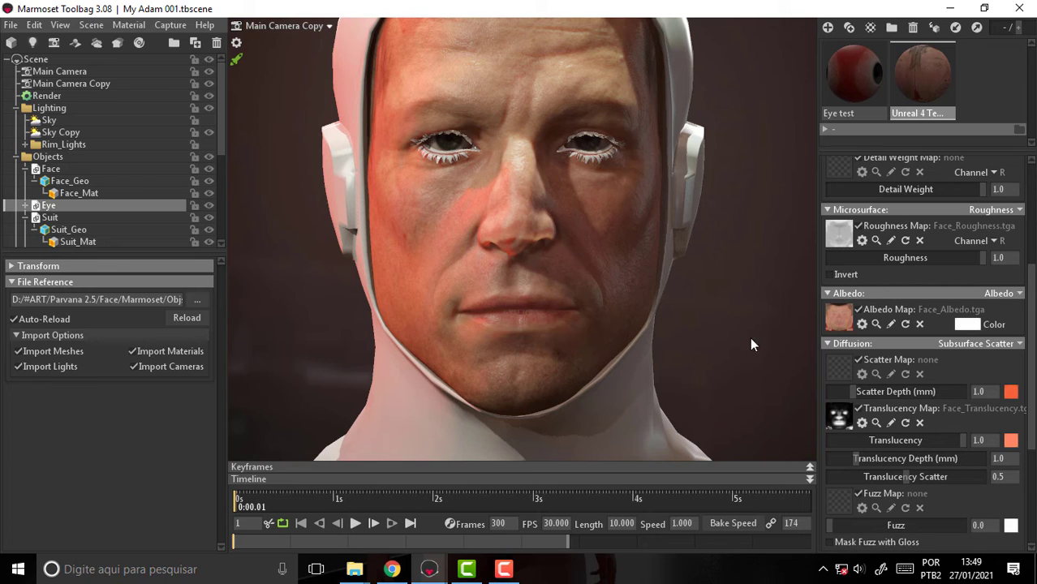
pyautogui.moveTo(1030, 367); pyautogui.dragTo(1030, 455)
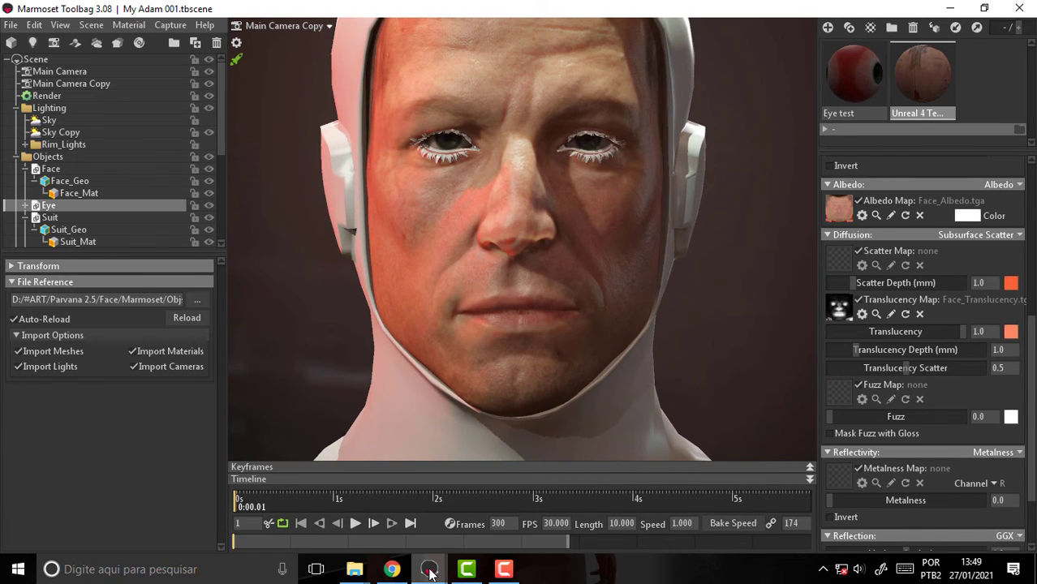
# Compare with the reference, keep GGX reflection, then view the reference's secondary reflection and occlusion settings
pyautogui.moveTo(430, 569)
pyautogui.click(520, 516)
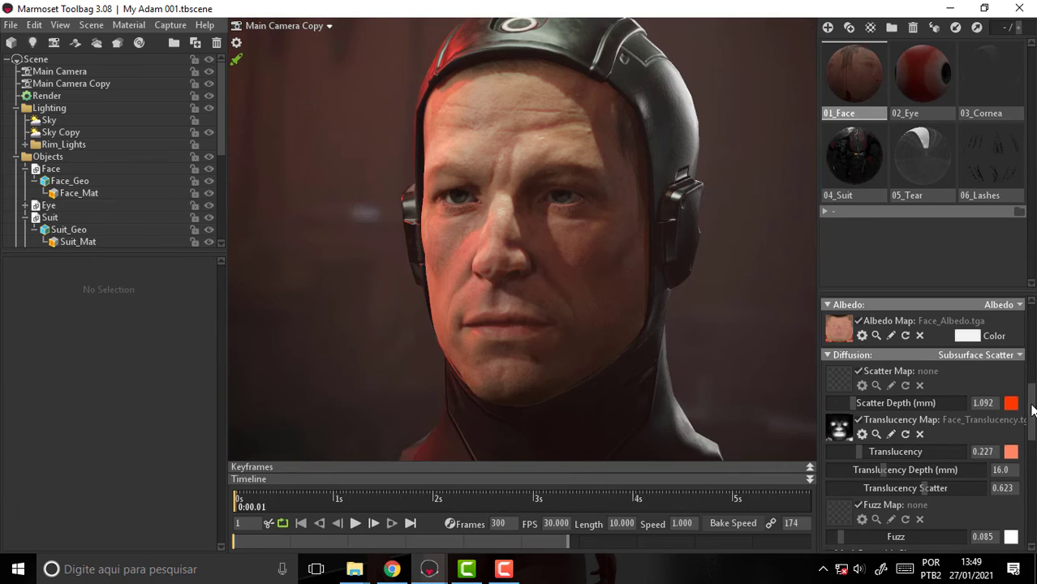
pyautogui.moveTo(1032, 409); pyautogui.dragTo(1032, 477)
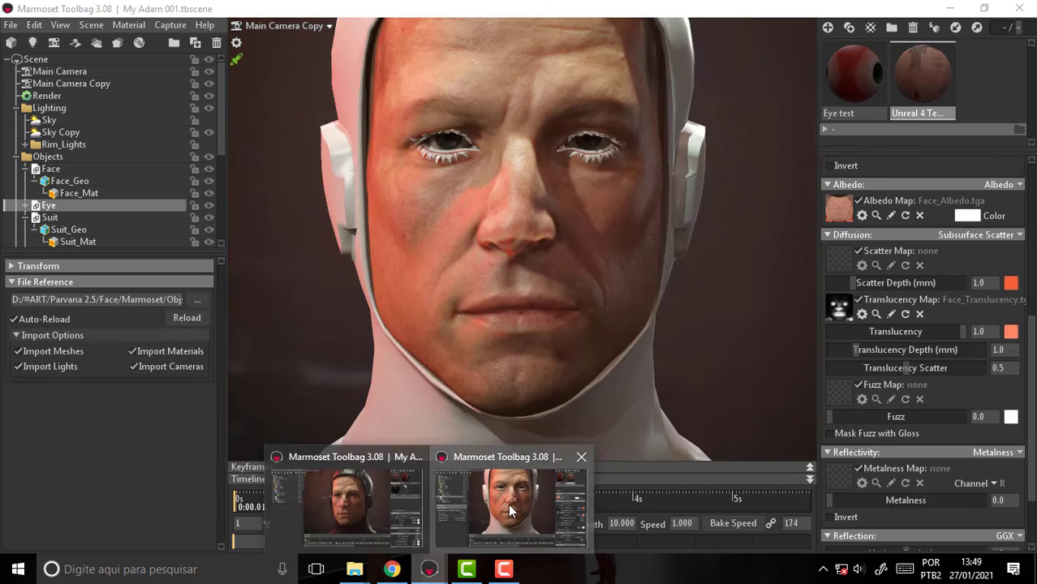
pyautogui.click(508, 504)
pyautogui.scroll(-2, 1029, 397)
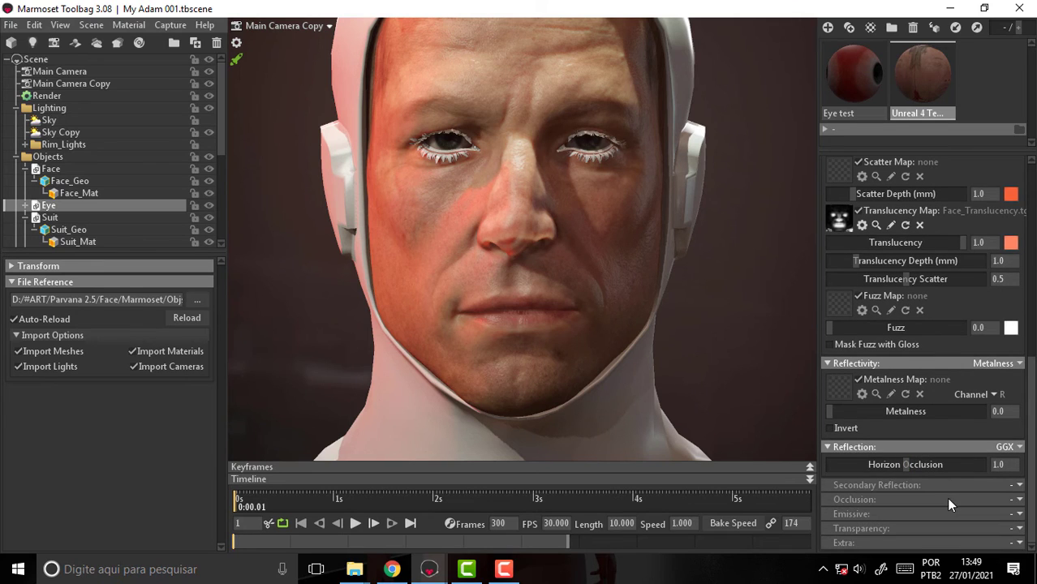
pyautogui.click(1019, 447)
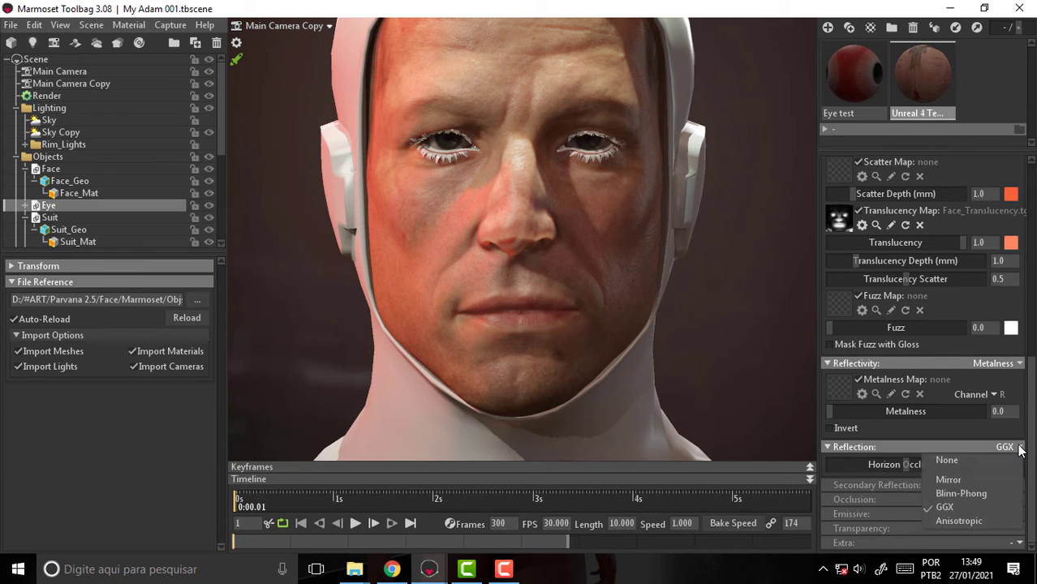
pyautogui.click(1020, 447)
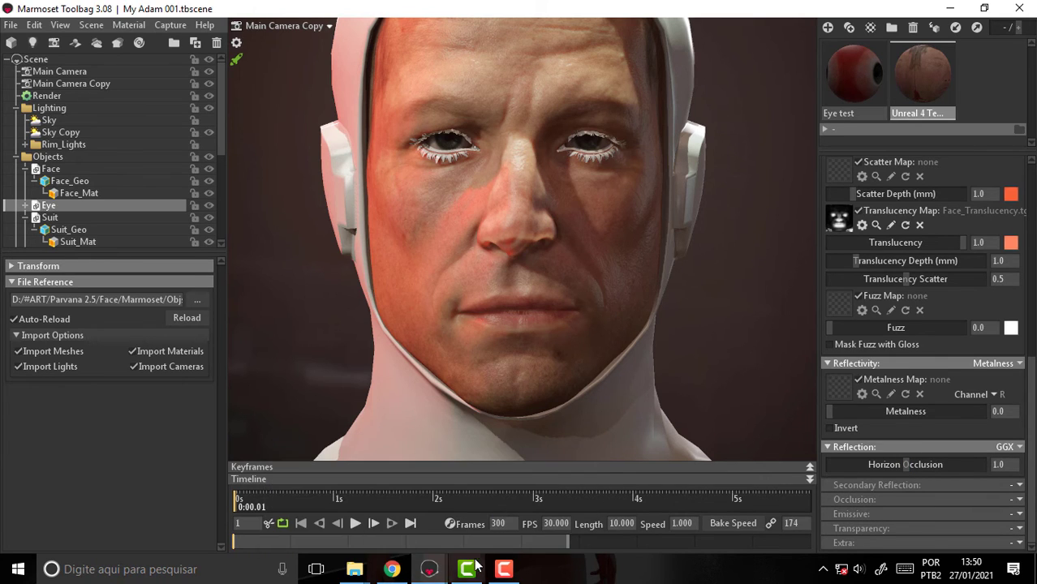
pyautogui.click(513, 491)
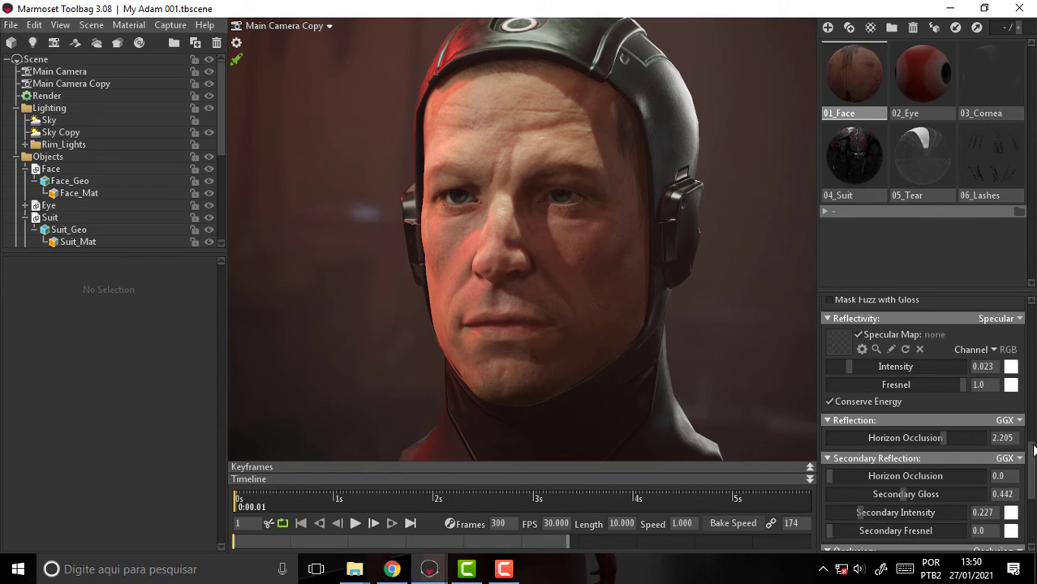
pyautogui.moveTo(1032, 458); pyautogui.dragTo(1033, 480)
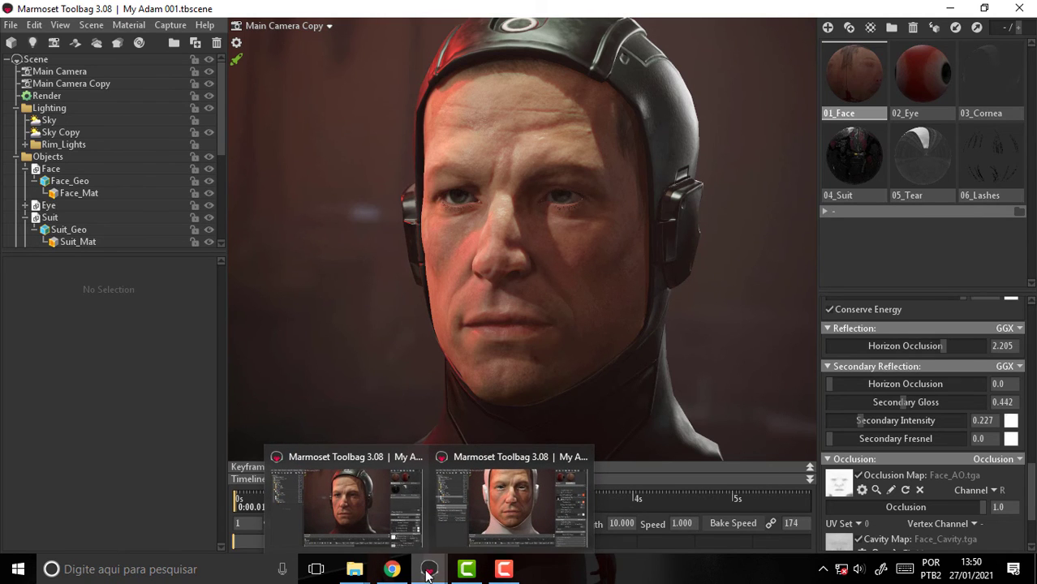
# Set secondary reflection to GGX with horizon occlusion 1.186, gloss 0.127 and intensity 0.579
pyautogui.click(512, 503)
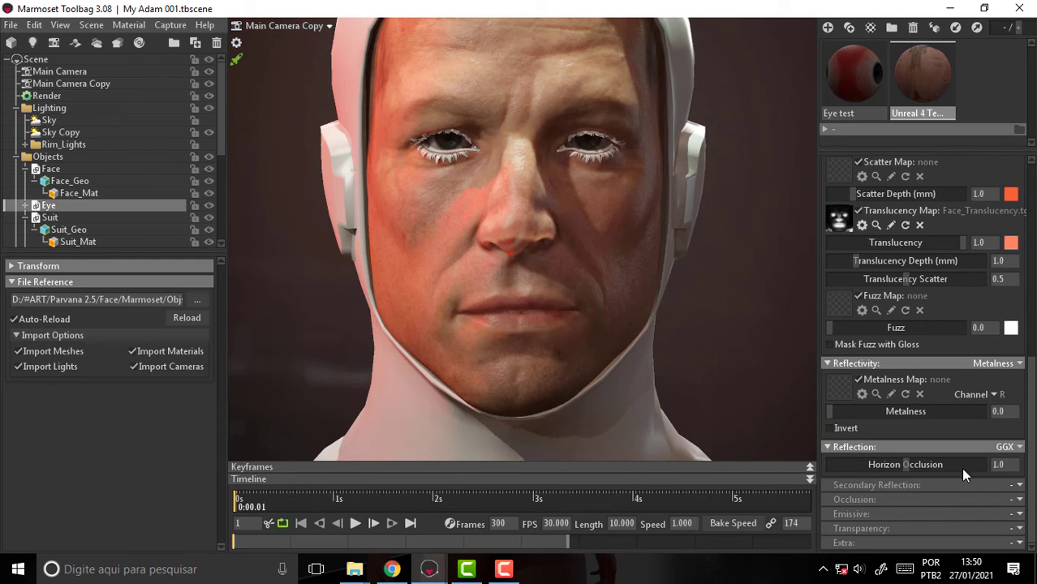
pyautogui.click(1019, 485)
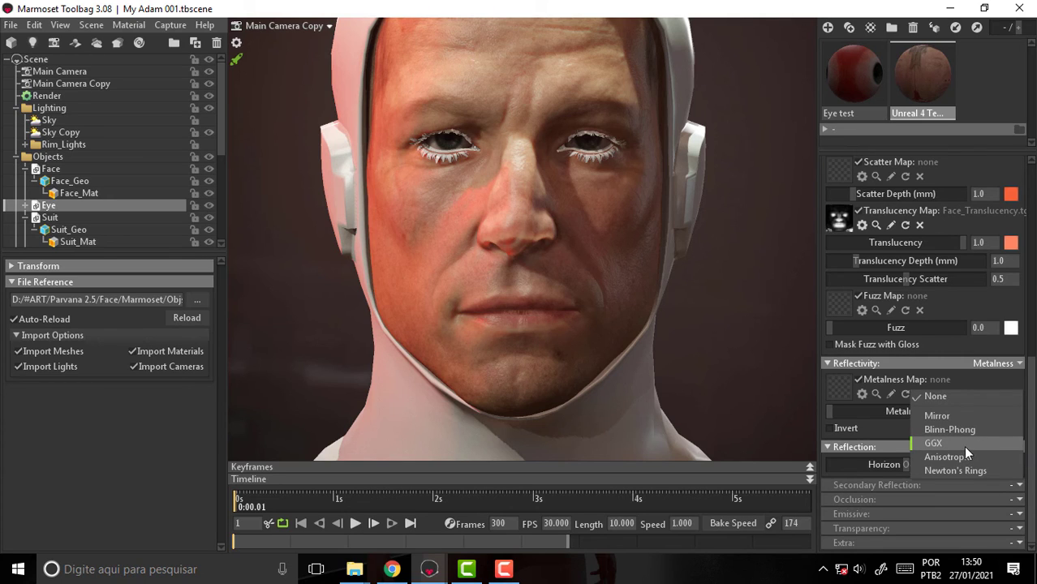
pyautogui.click(993, 445)
pyautogui.moveTo(1032, 416); pyautogui.dragTo(1031, 446)
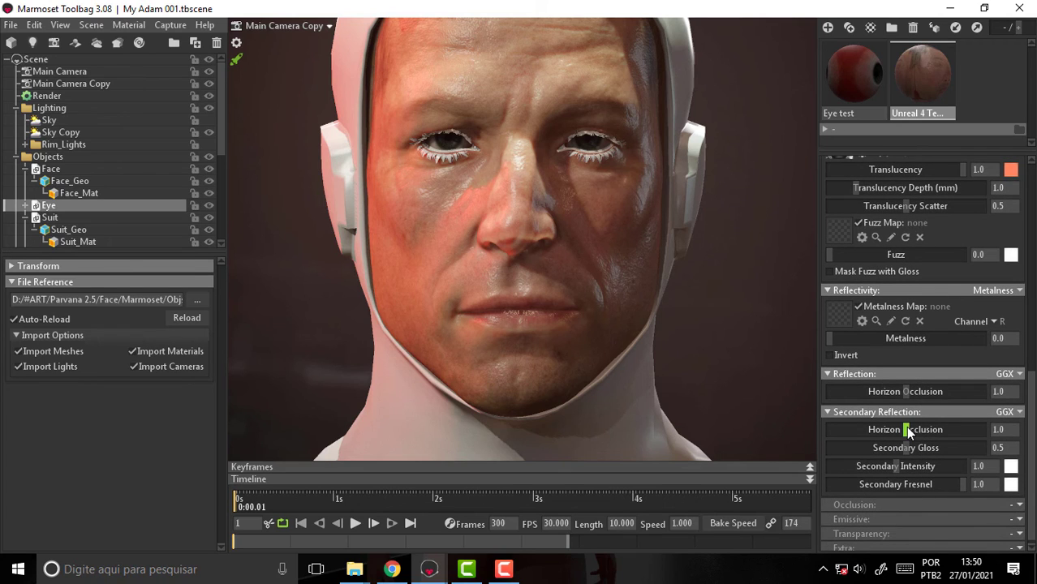
pyautogui.moveTo(907, 430); pyautogui.dragTo(913, 430)
pyautogui.moveTo(904, 449); pyautogui.dragTo(877, 448)
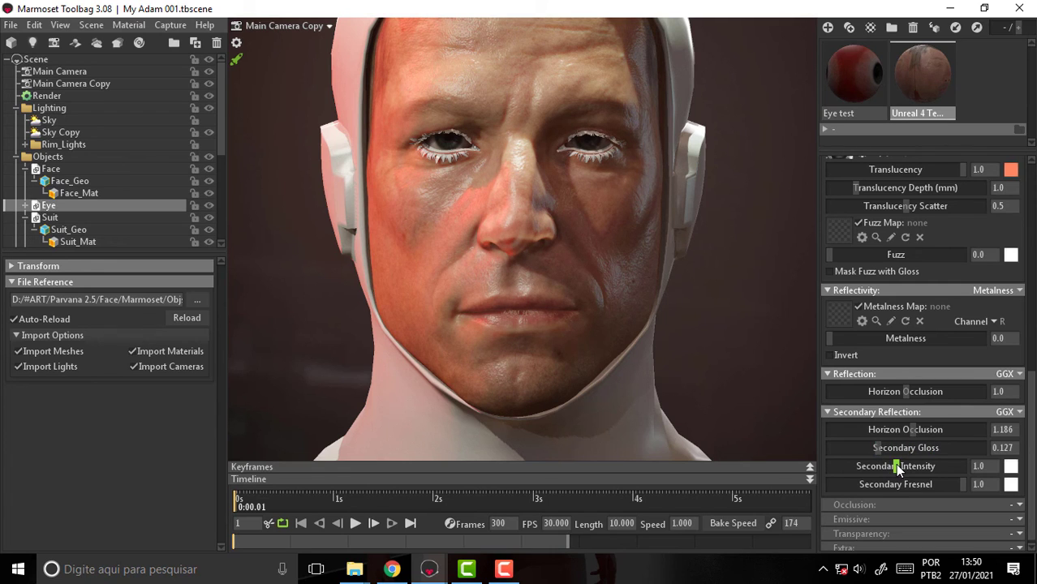
pyautogui.moveTo(897, 467); pyautogui.dragTo(881, 466)
pyautogui.moveTo(1030, 424); pyautogui.dragTo(1031, 427)
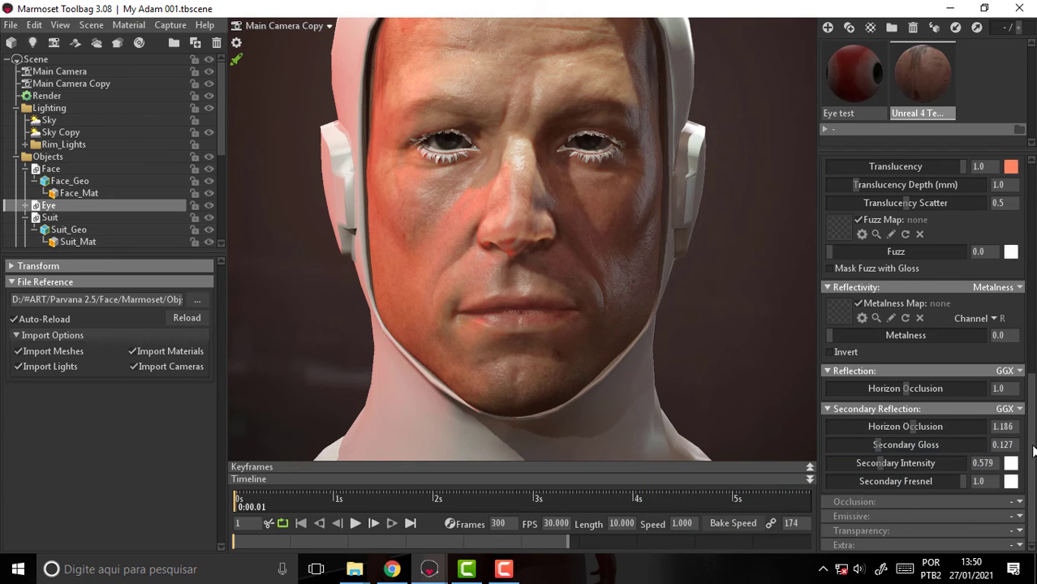
pyautogui.moveTo(1031, 454); pyautogui.dragTo(1030, 453)
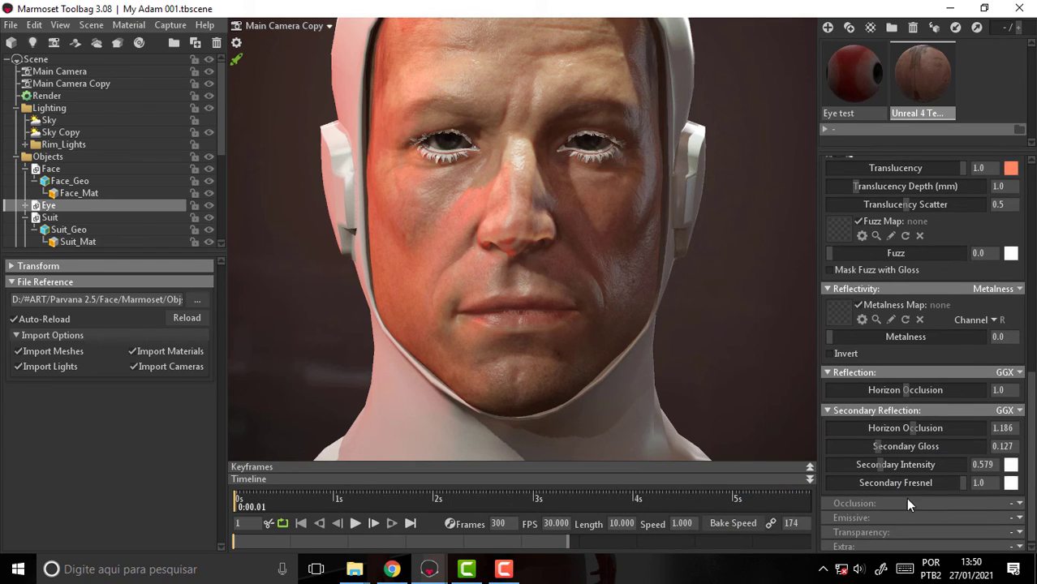
pyautogui.click(429, 568)
# After checking the reference, switch the face material's occlusion mode to Occlusion
pyautogui.click(337, 512)
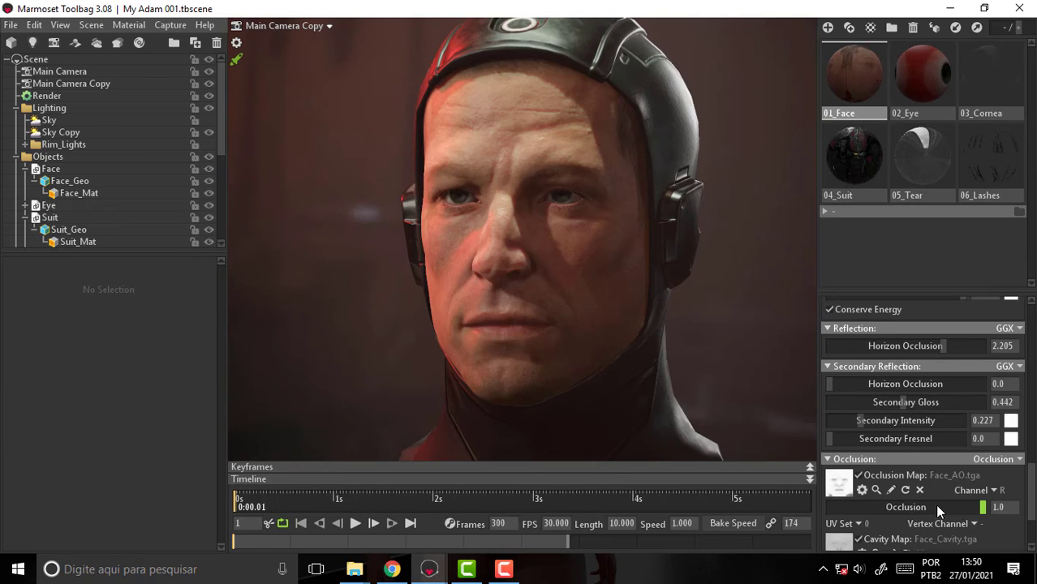
pyautogui.scroll(-3, 978, 464)
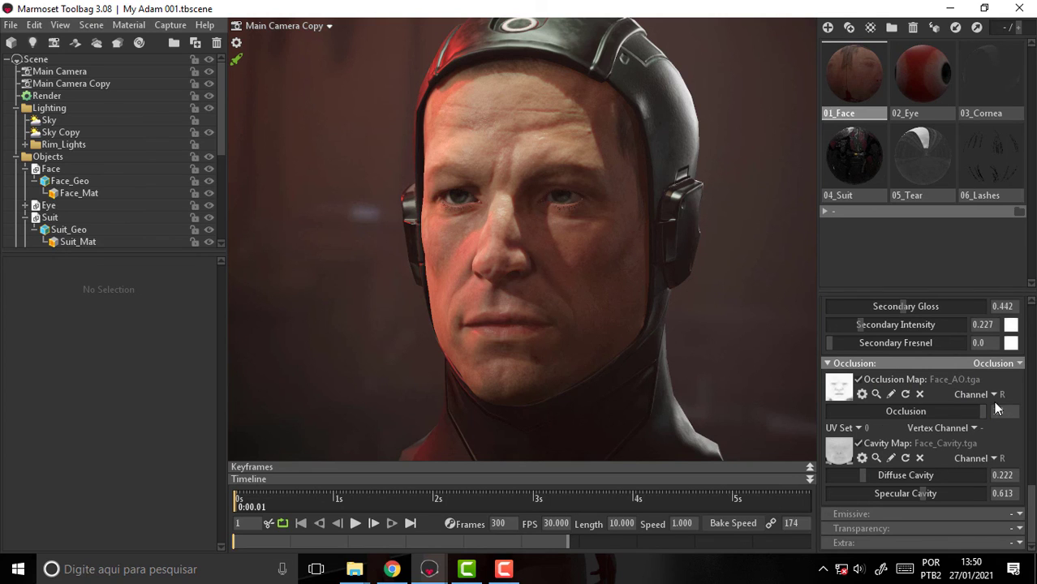
pyautogui.moveTo(429, 569)
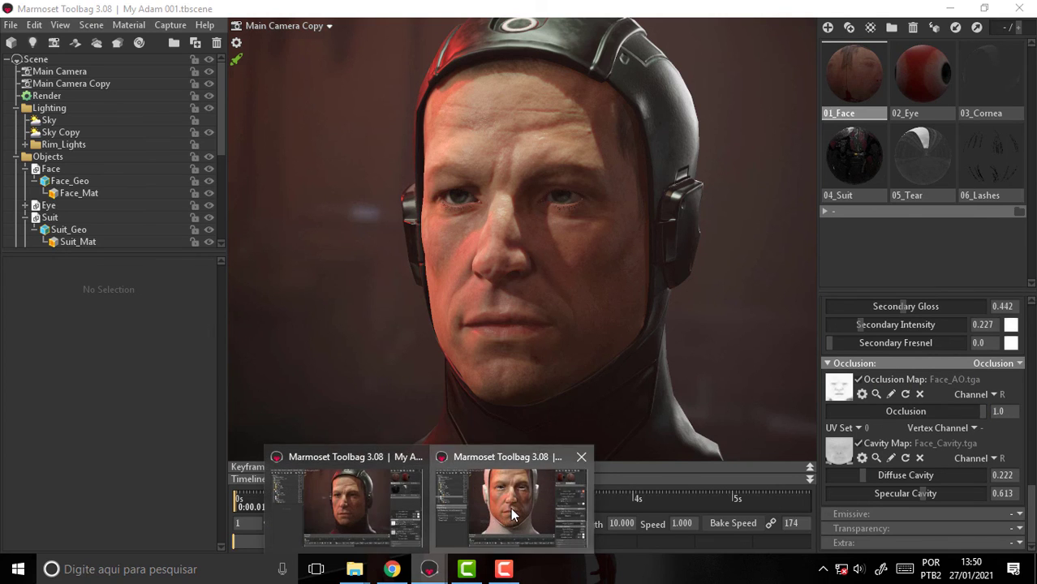
pyautogui.click(513, 520)
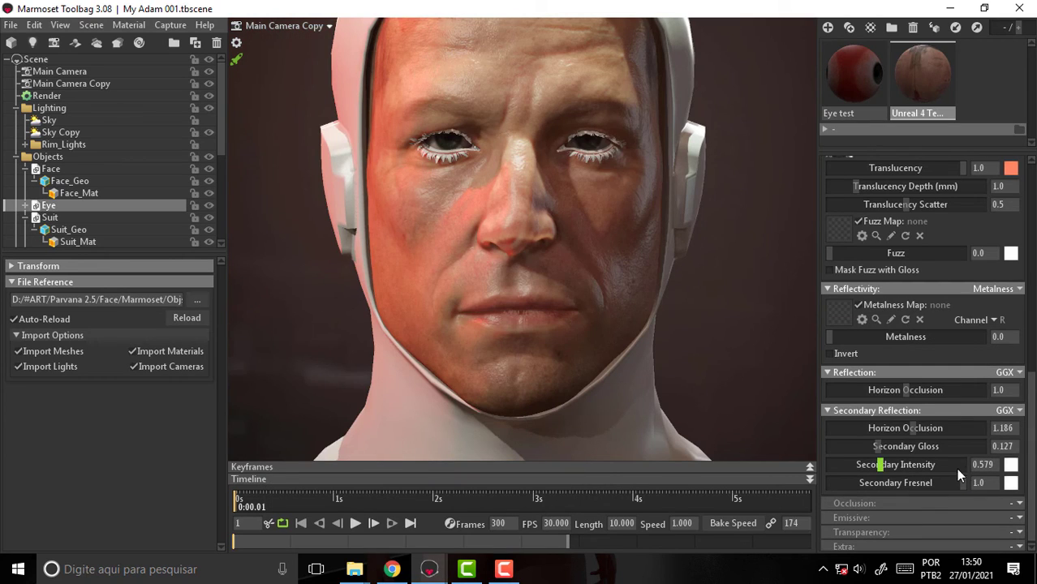
pyautogui.click(1017, 503)
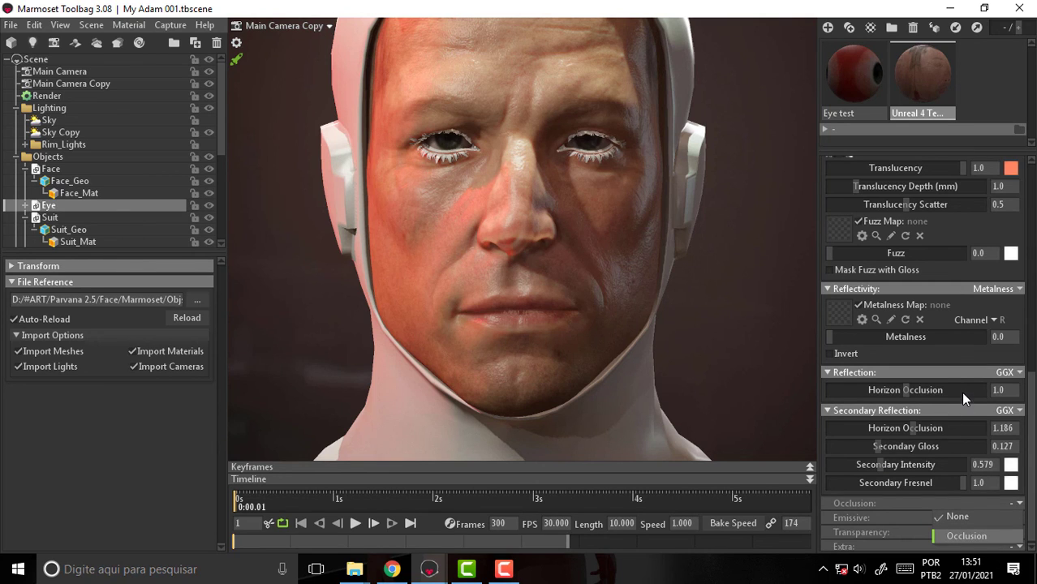
pyautogui.click(966, 536)
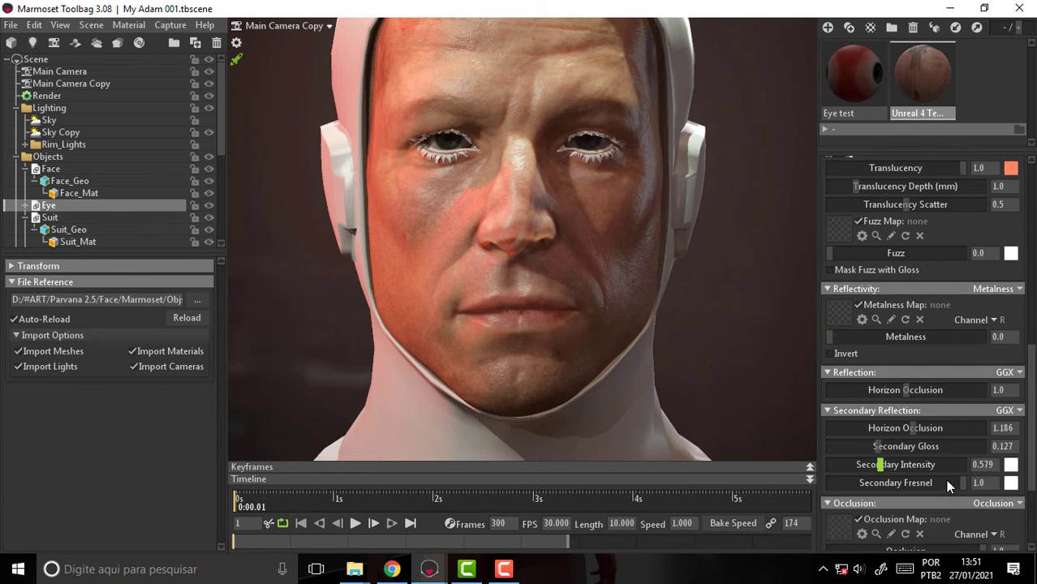
pyautogui.scroll(-3, 980, 384)
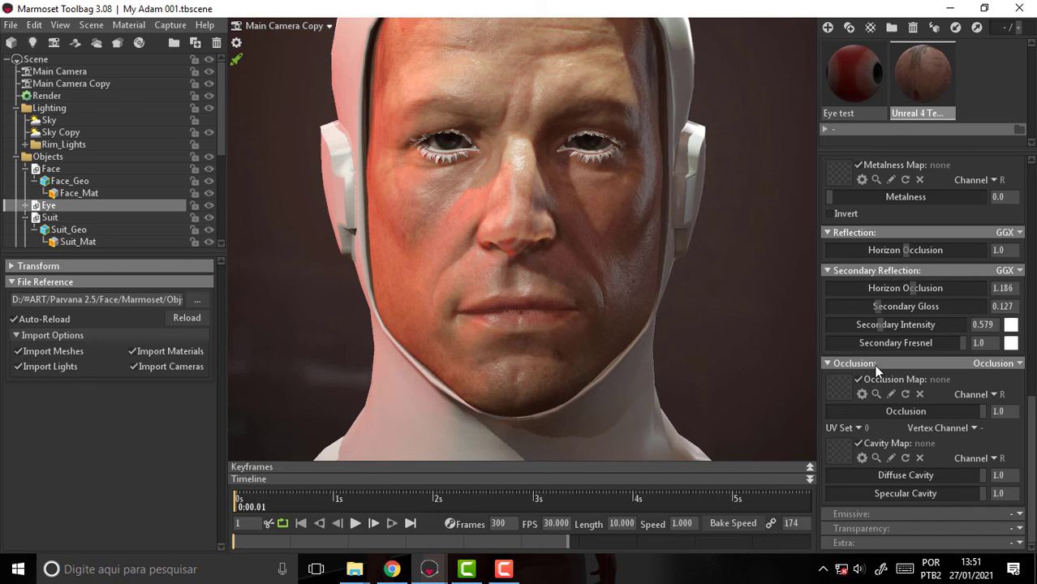
# Load Face_AO.tga as the occlusion map and Face_Cavity.tga as the cavity map
pyautogui.click(841, 385)
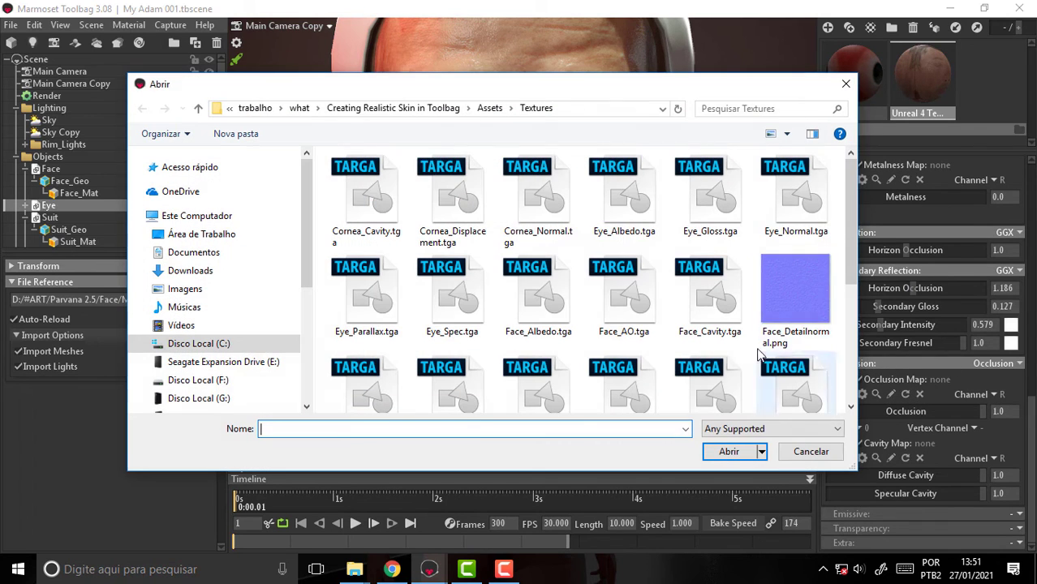
pyautogui.click(622, 298)
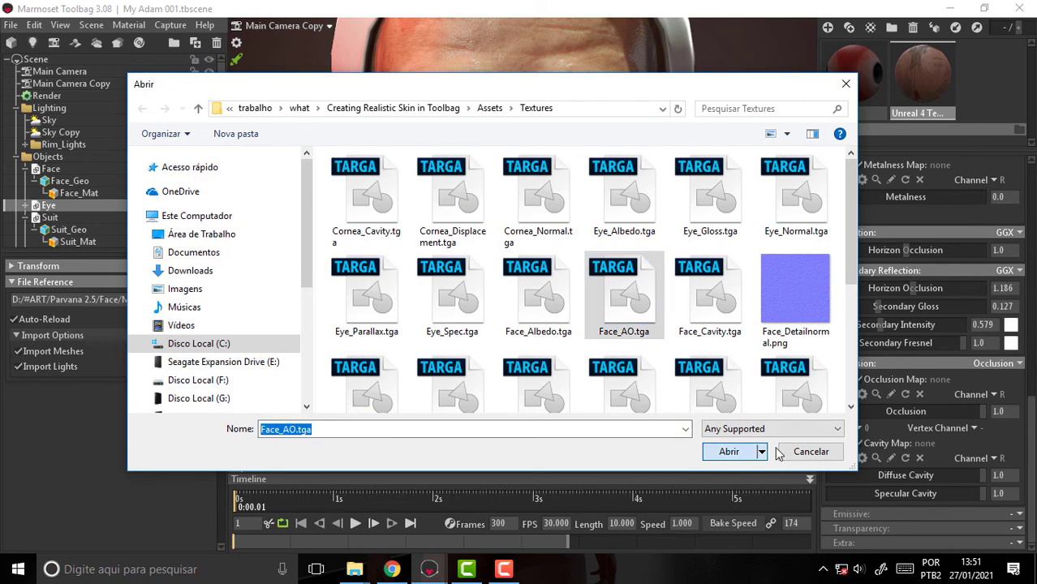
pyautogui.press('Return')
pyautogui.click(838, 451)
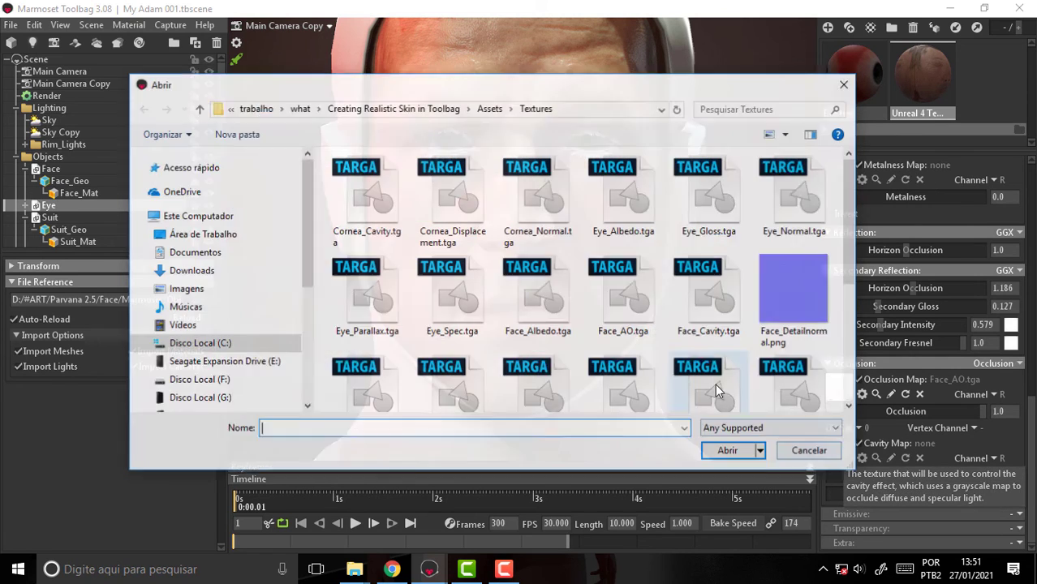
pyautogui.click(710, 325)
pyautogui.click(727, 451)
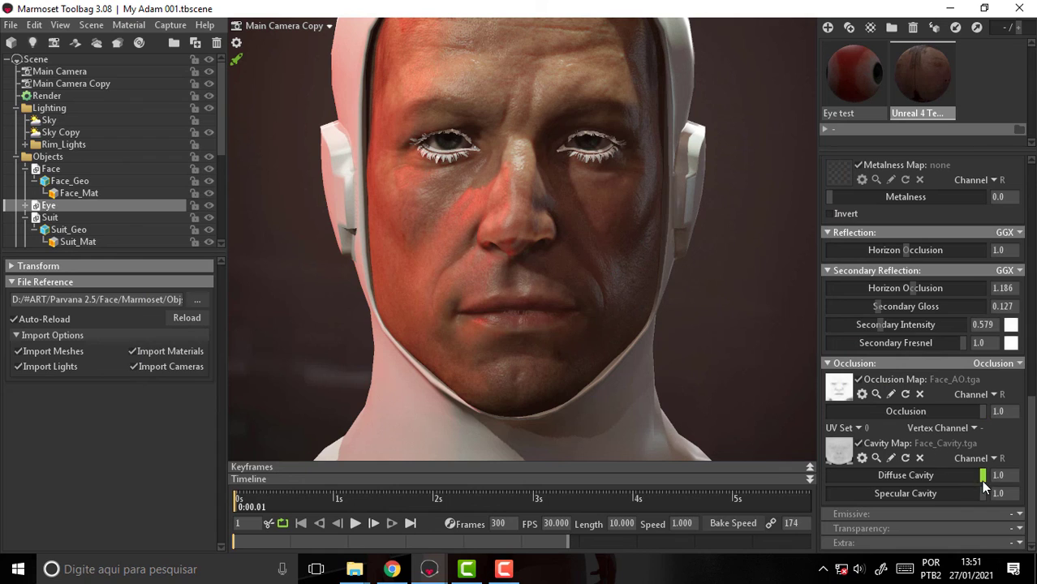
# Lower the face's diffuse cavity to 0.559 and occlusion to 0.658
pyautogui.moveTo(982, 477); pyautogui.dragTo(915, 476)
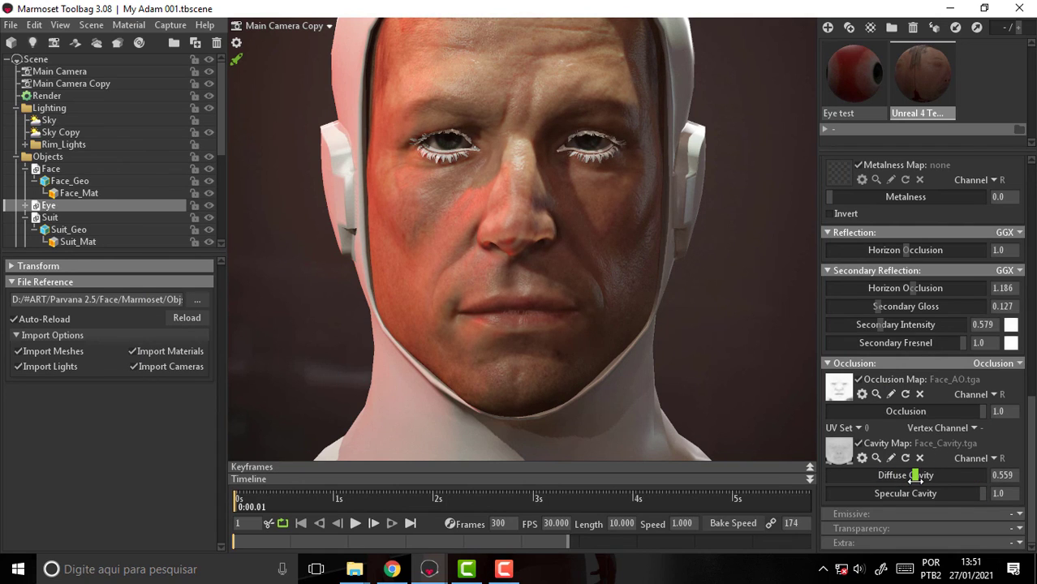
pyautogui.moveTo(982, 411); pyautogui.dragTo(928, 412)
pyautogui.moveTo(645, 212)
pyautogui.mouseDown()
pyautogui.moveTo(657, 201)
pyautogui.moveTo(644, 196)
pyautogui.mouseUp()
pyautogui.scroll(3, 646, 191)
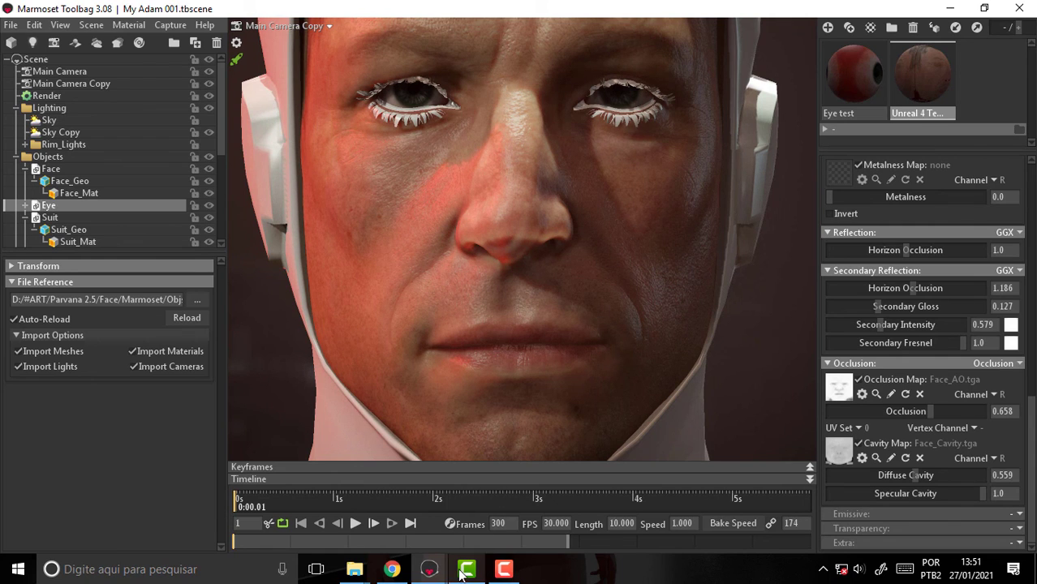
# Compare against the reference scene, then orbit and zoom out to show more of the head
pyautogui.click(404, 516)
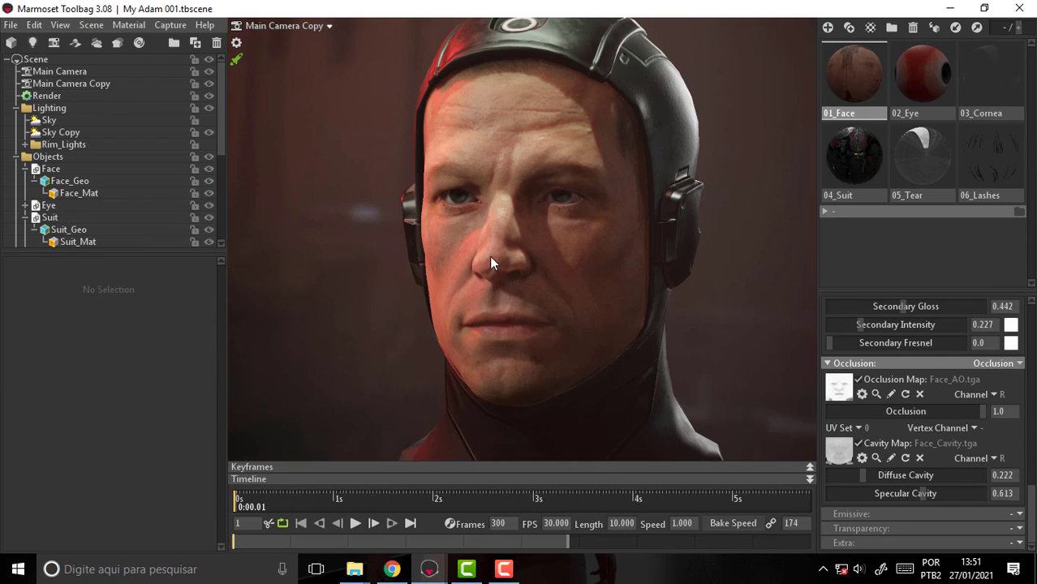
pyautogui.moveTo(429, 569)
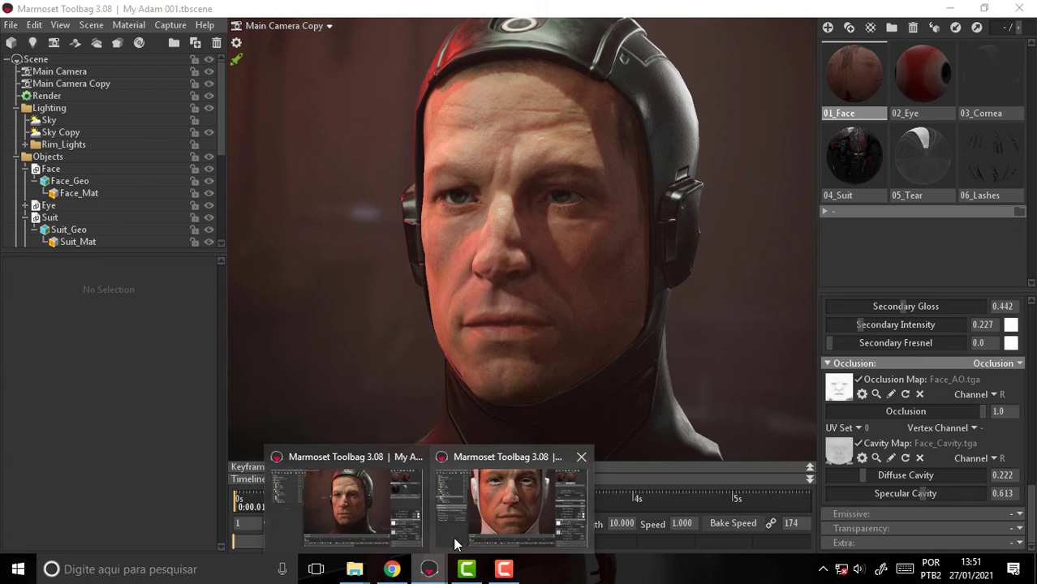
pyautogui.click(458, 544)
pyautogui.moveTo(533, 276); pyautogui.dragTo(559, 192)
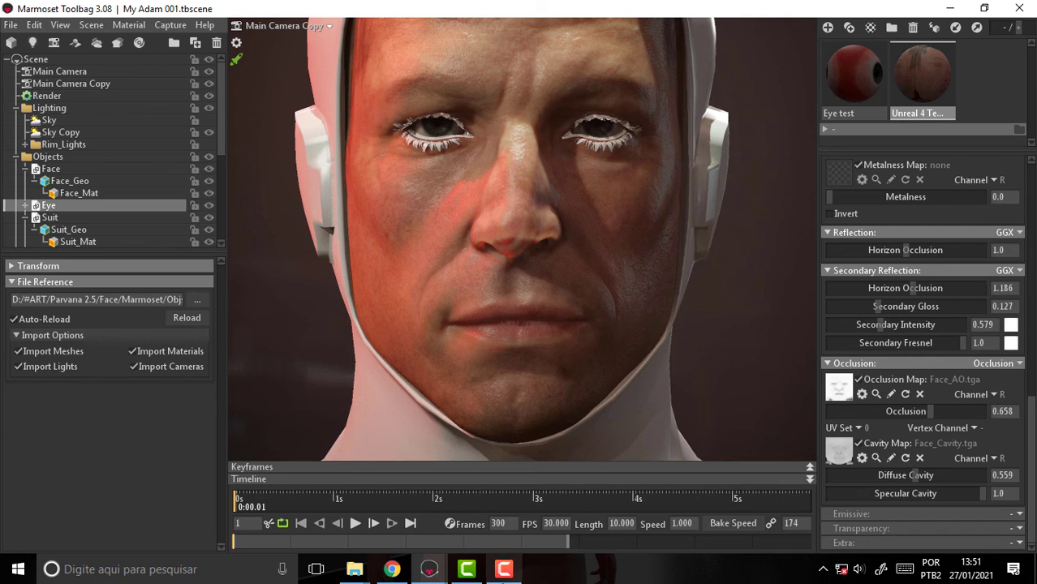
pyautogui.scroll(-2, 629, 341)
pyautogui.scroll(-2, 634, 341)
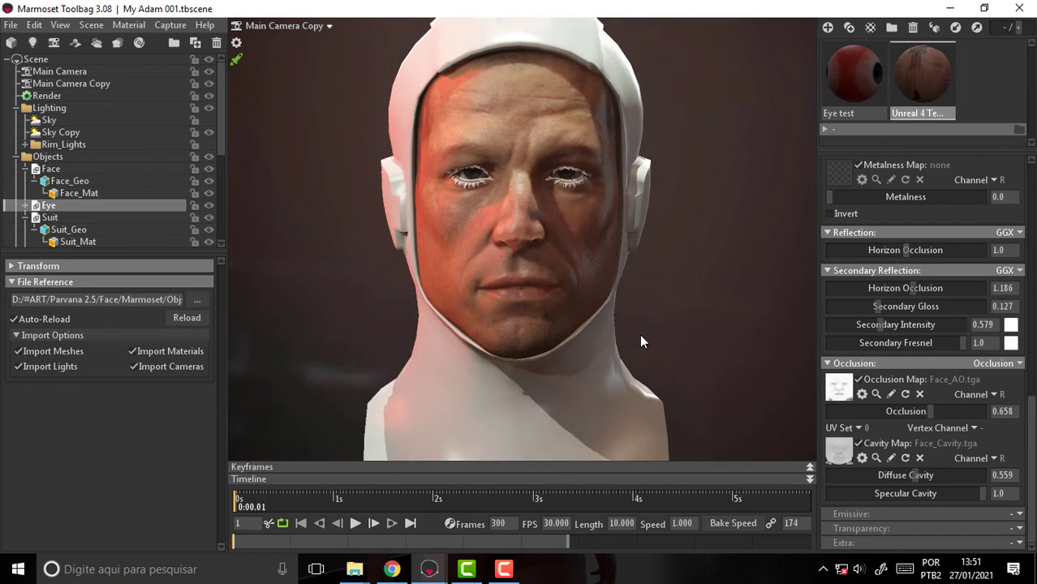